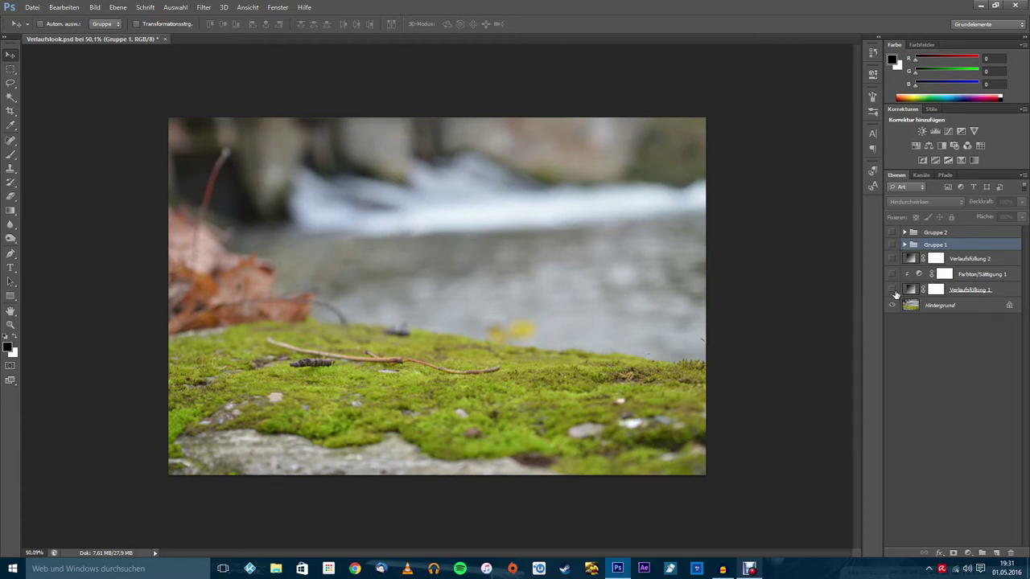
Preview the gradient, hue/saturation and group layers one by one, then hide them all
click(892, 290)
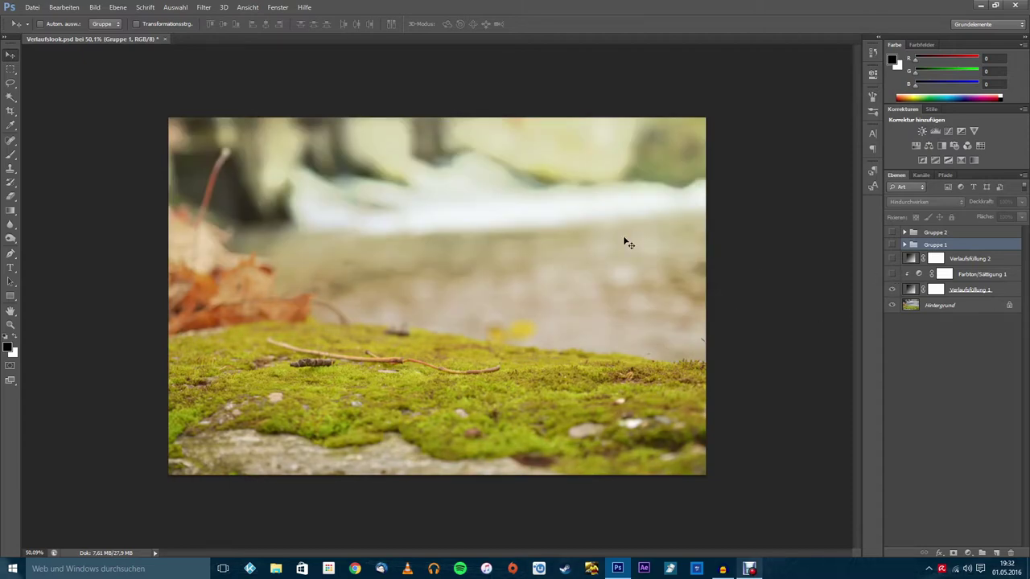
drag(892, 274, 891, 259)
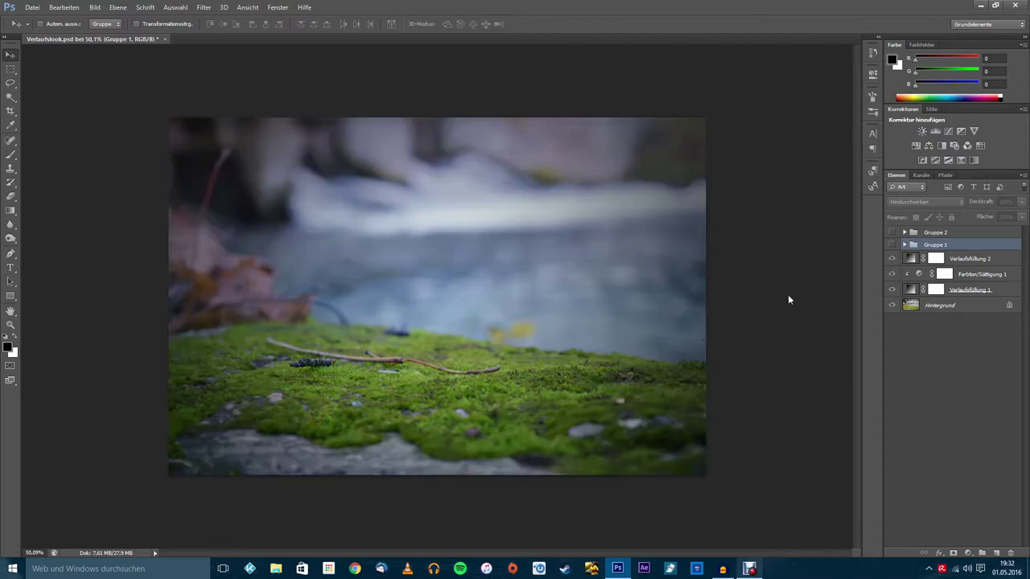
click(892, 244)
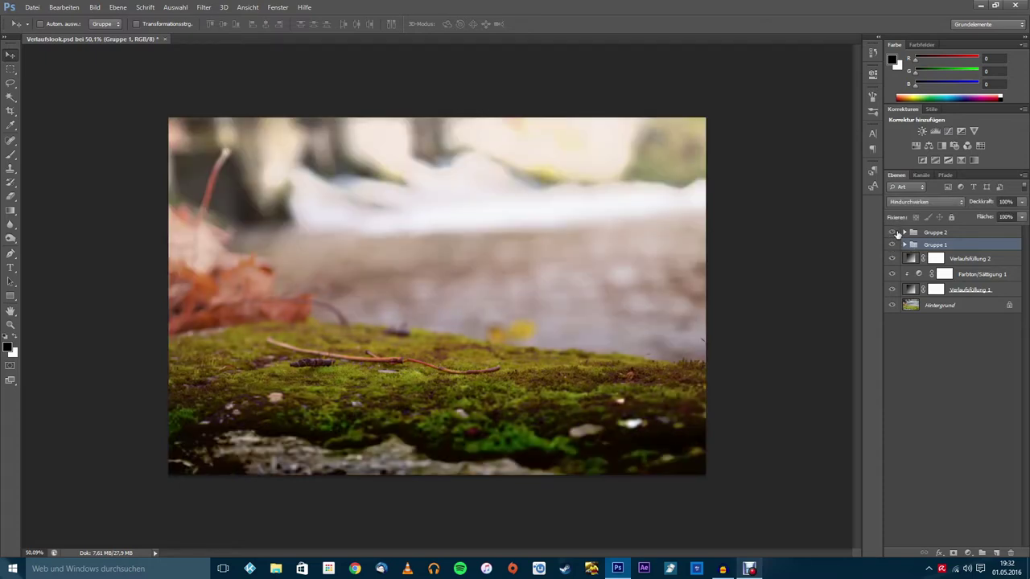
click(892, 233)
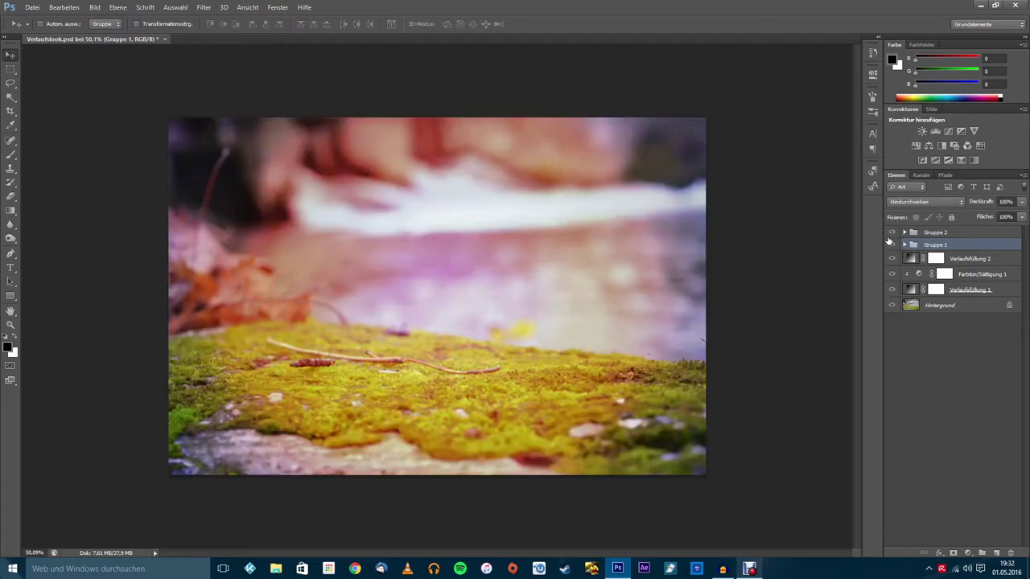
drag(891, 233, 895, 292)
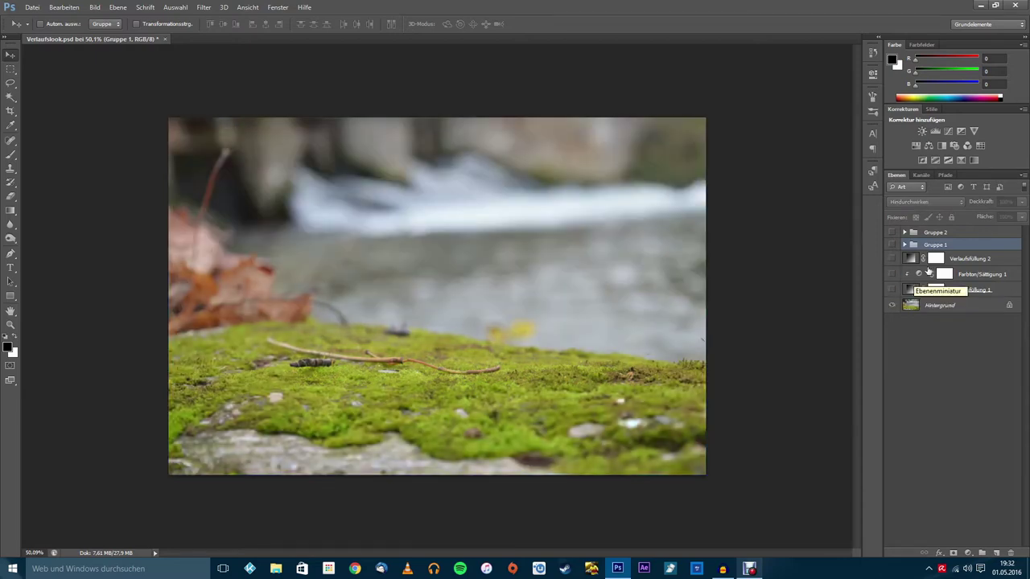
Delete Gruppe 2 through Verlaufsfüllung 1 so only Hintergrund remains, and select the Gradient tool
click(942, 233)
shift+click(960, 292)
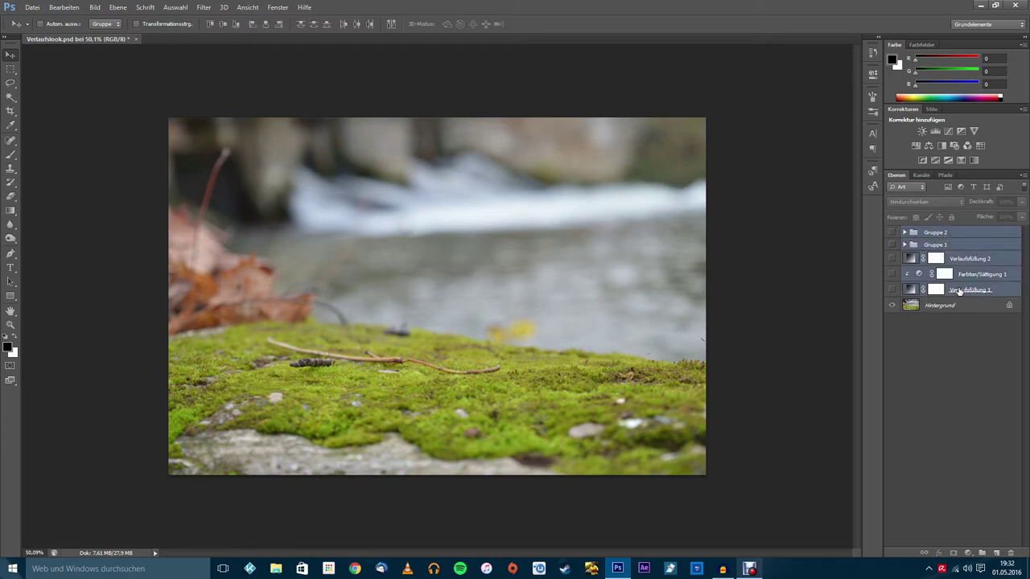
key(Delete)
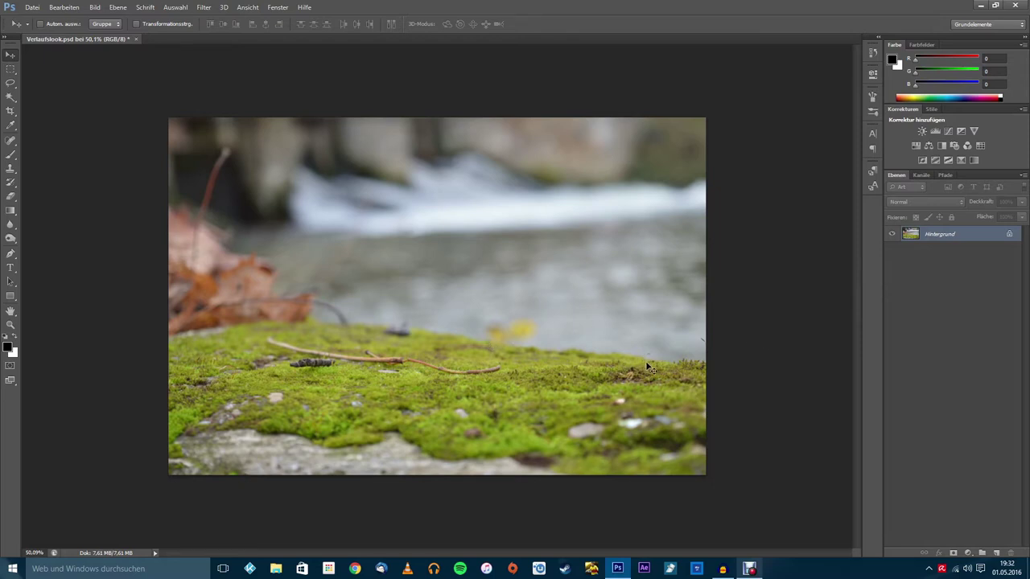
click(13, 212)
Add a Verlauf gradient fill layer and open its gradient preset picker and options menu
click(969, 554)
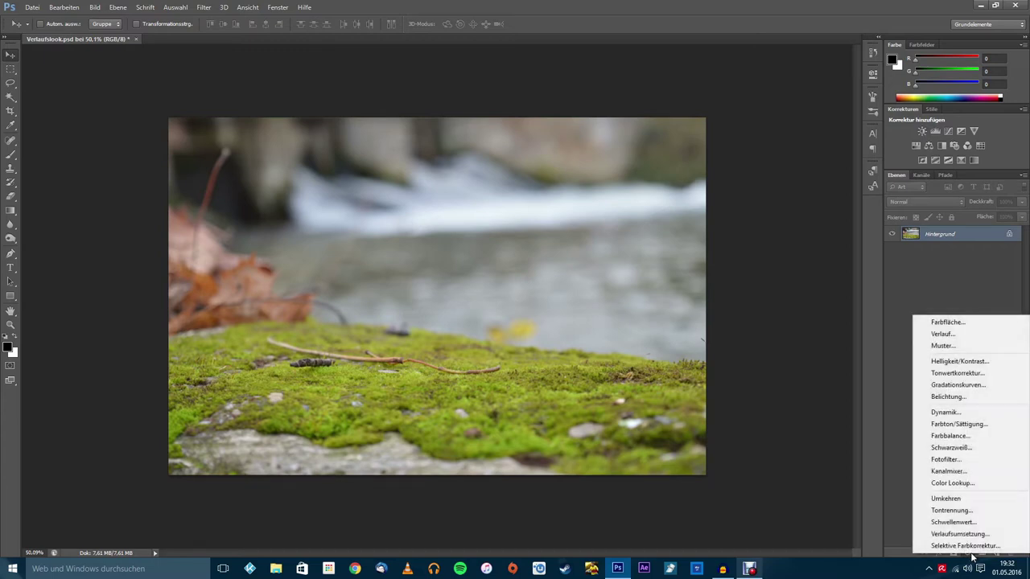
click(943, 334)
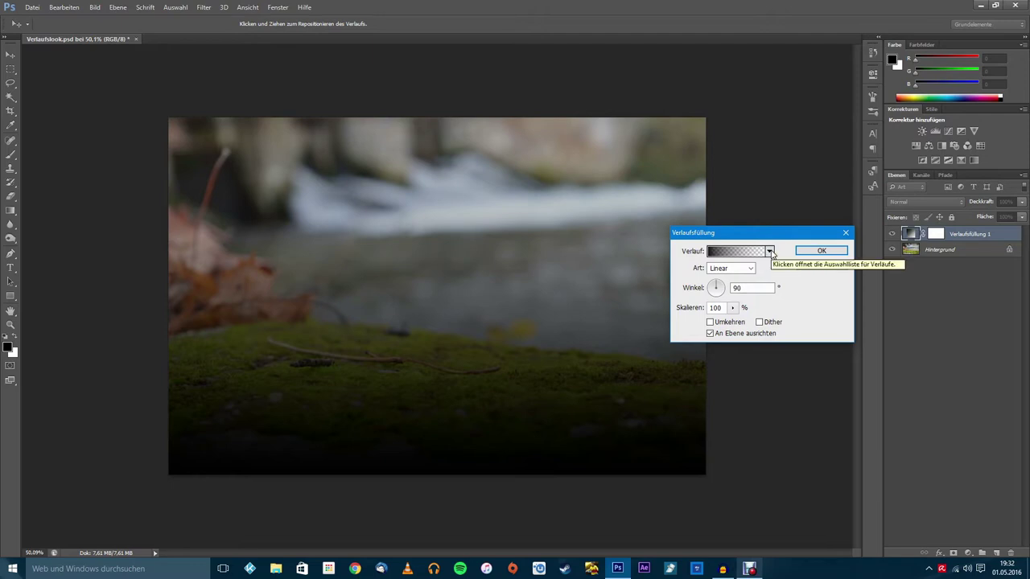
click(770, 252)
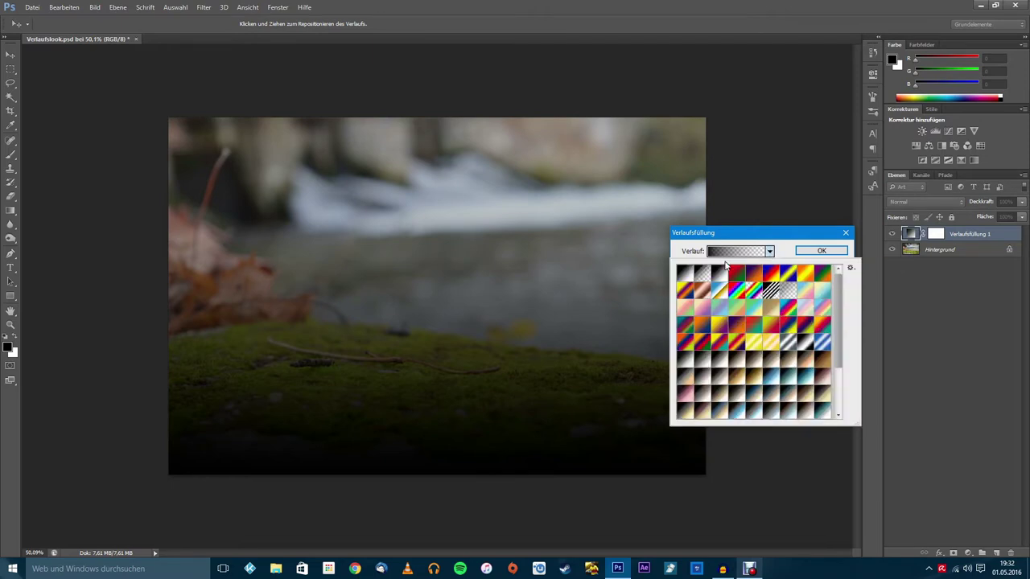
click(852, 270)
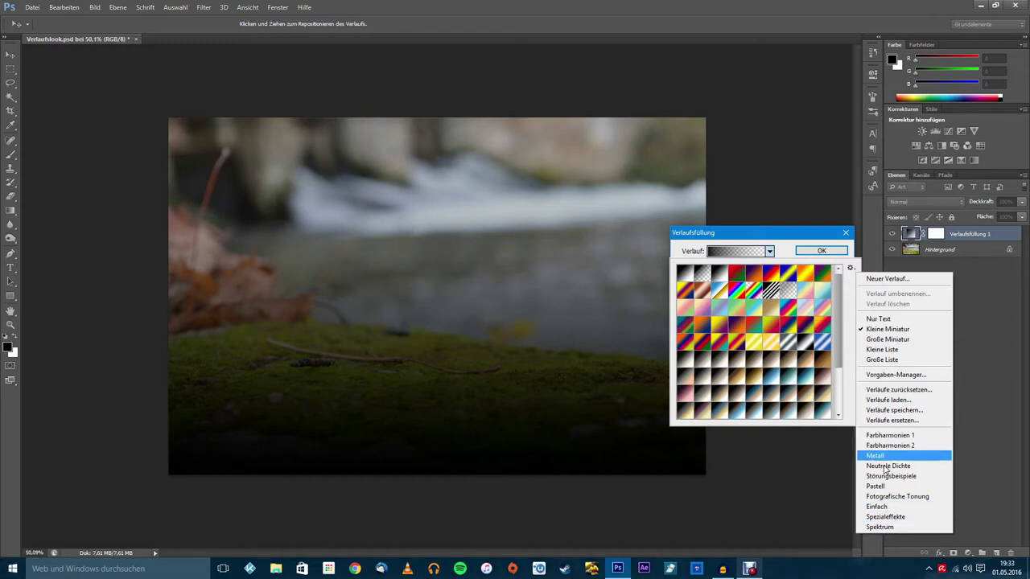
click(851, 267)
Try several preset gradients, including yellow-cyan-green, ending on the cream-to-tan preset
drag(840, 306, 842, 371)
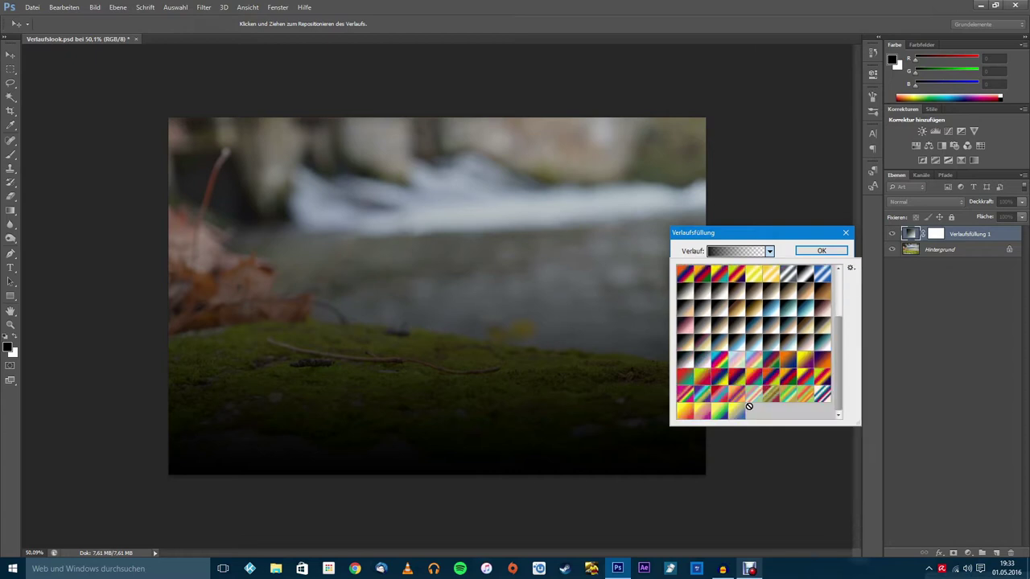
drag(842, 351, 840, 297)
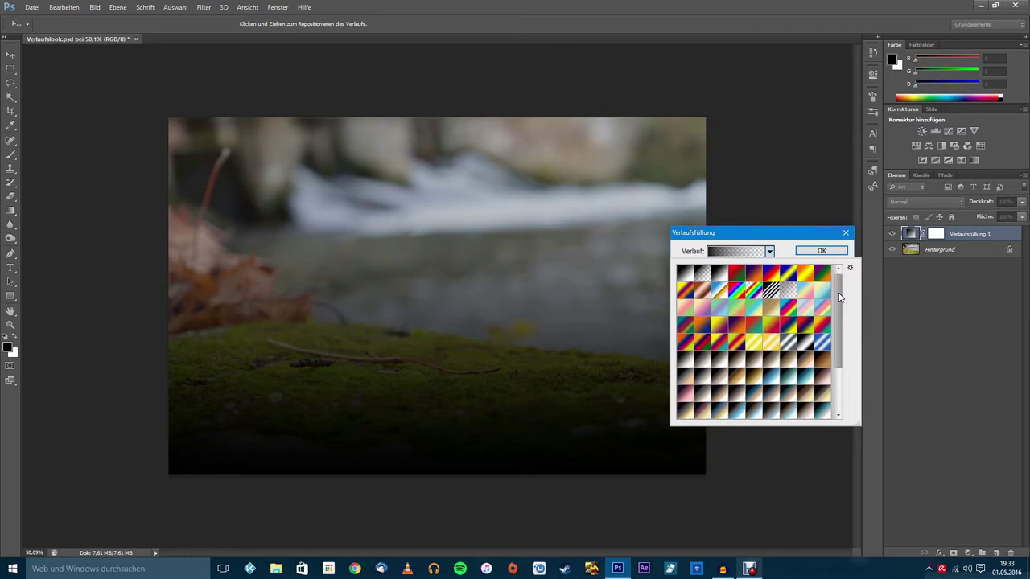
click(690, 308)
click(707, 311)
click(719, 311)
click(737, 312)
click(753, 311)
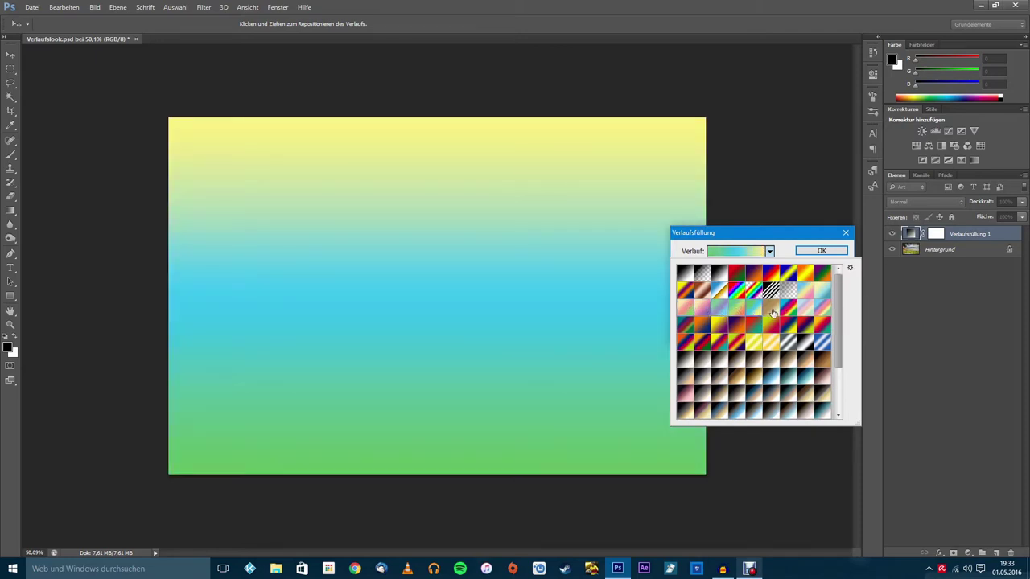
click(771, 313)
click(790, 251)
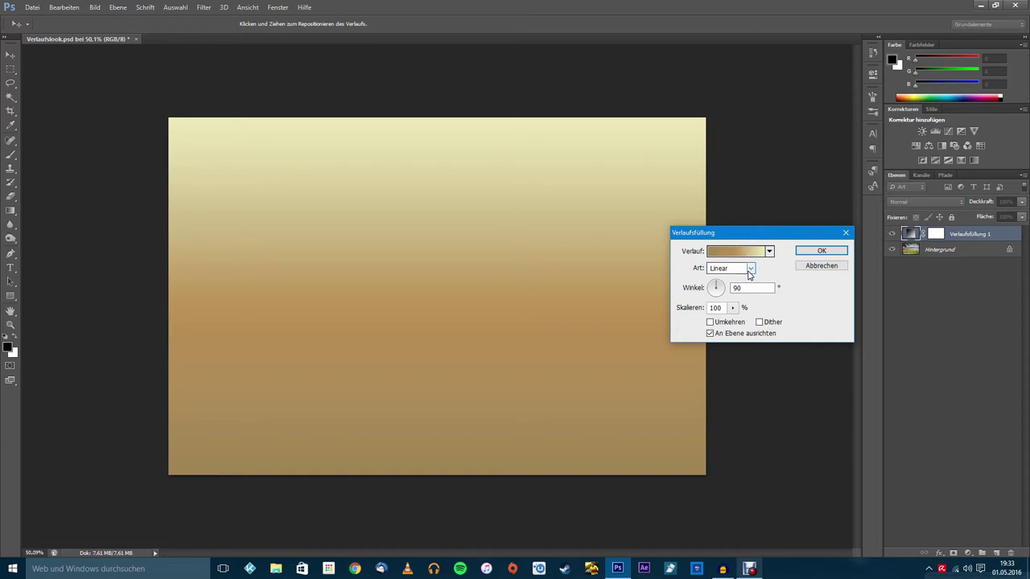
Set the cream-to-tan gradient fill's scale to 70% and confirm it
drag(734, 312, 732, 323)
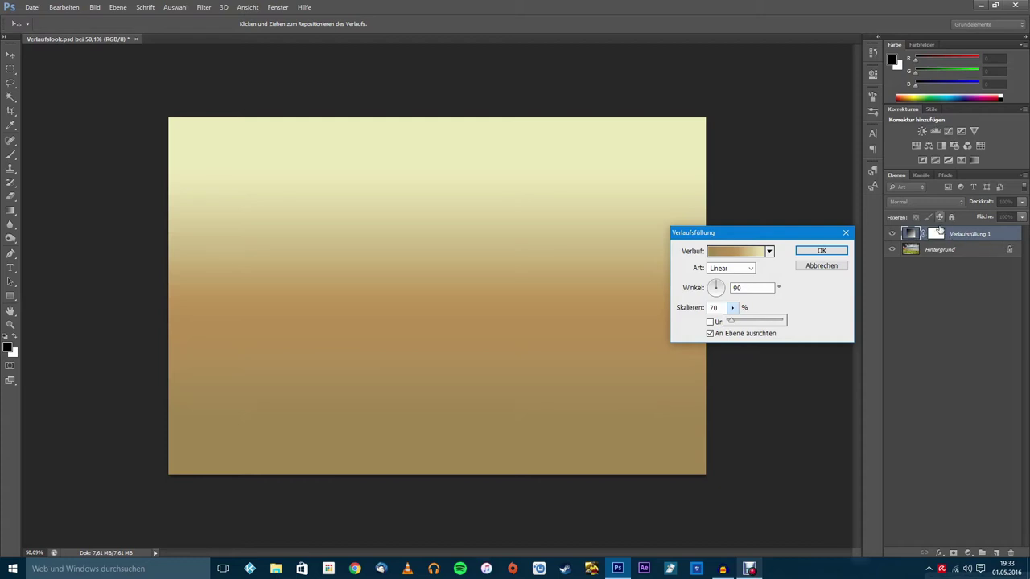
click(817, 251)
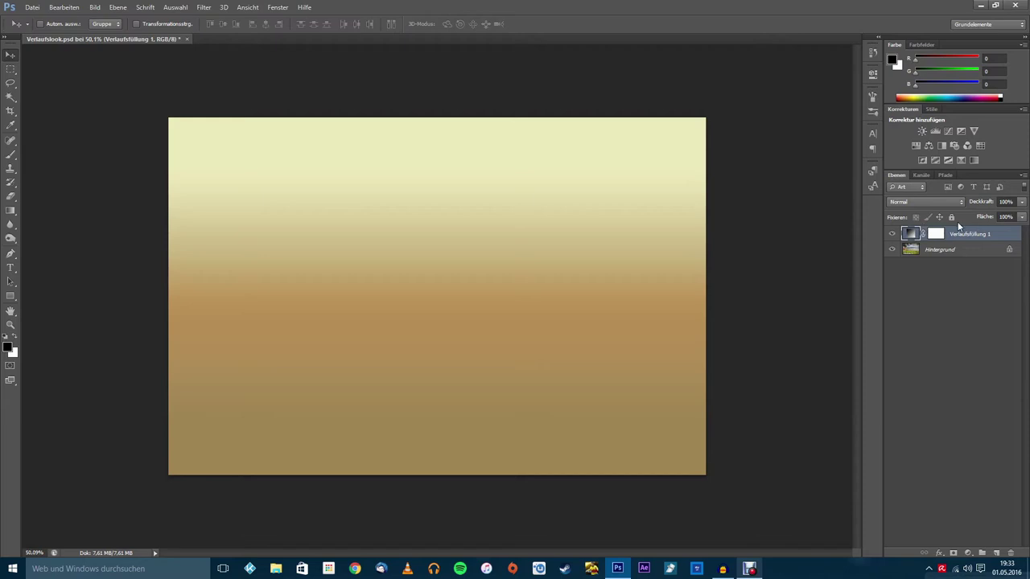
Set the gradient fill layer's blend mode to Ineinanderkopieren
click(921, 204)
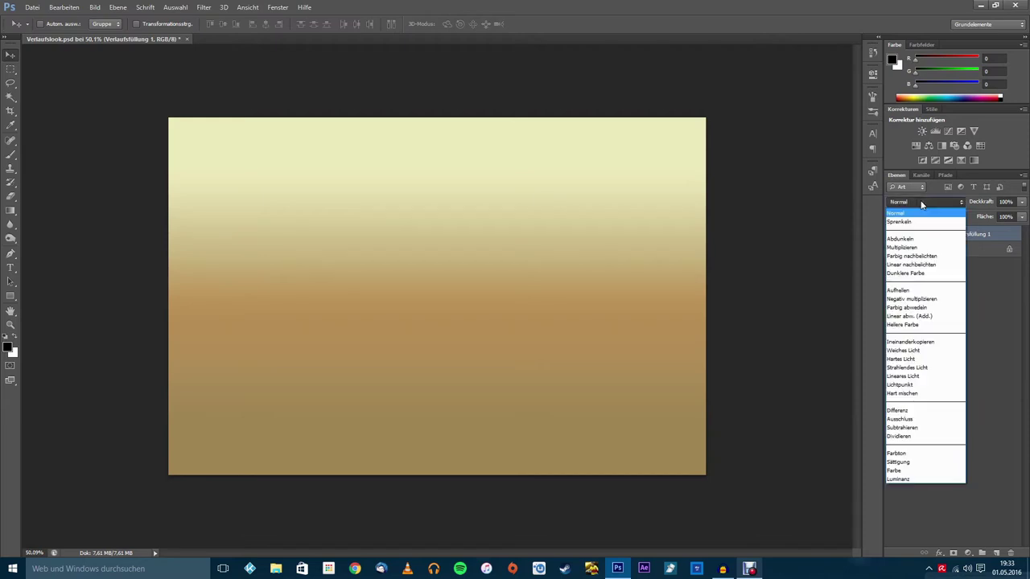
click(922, 203)
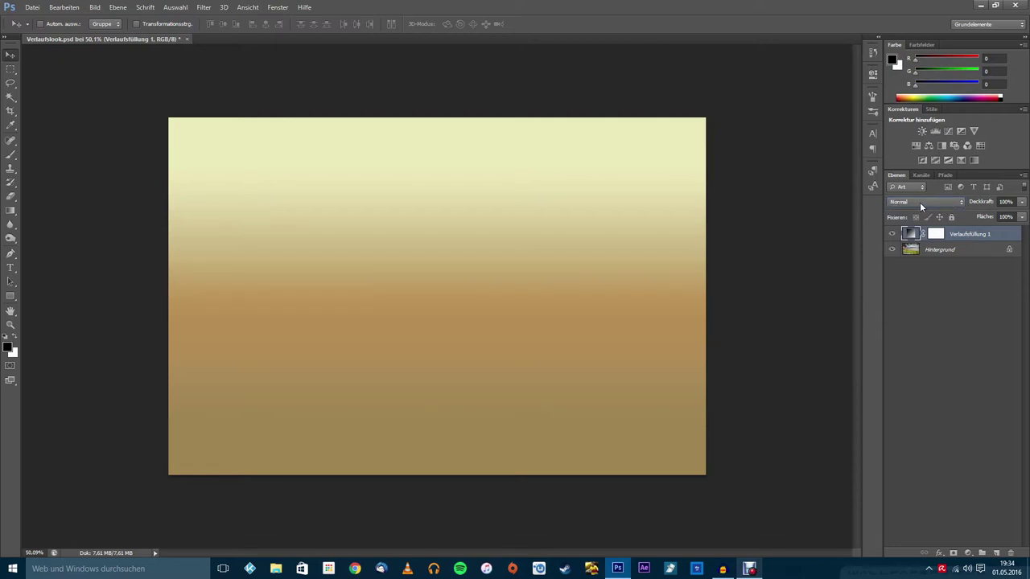
scroll(919, 203, down, 1)
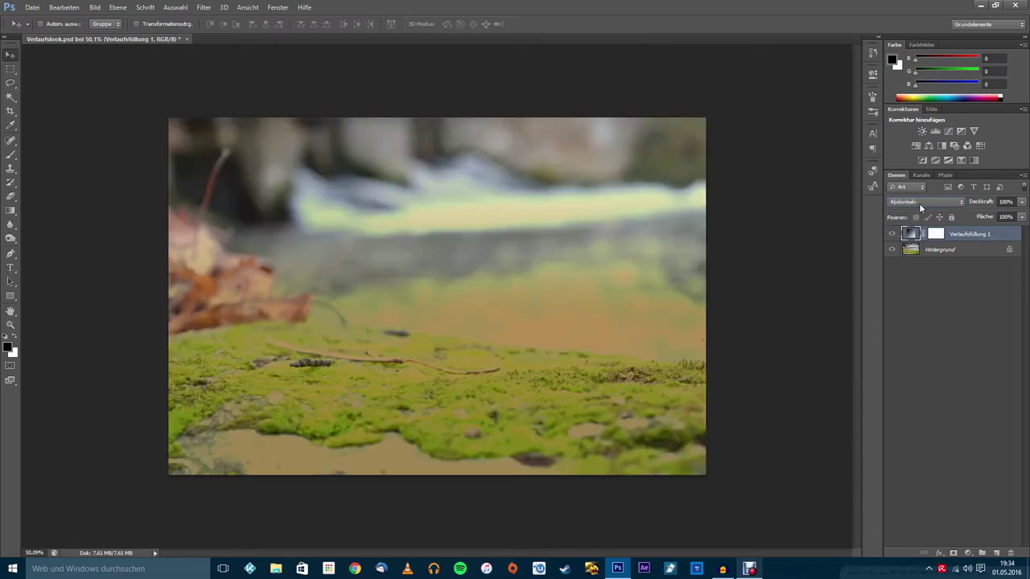
scroll(918, 203, down, 1)
scroll(918, 203, down, 1)
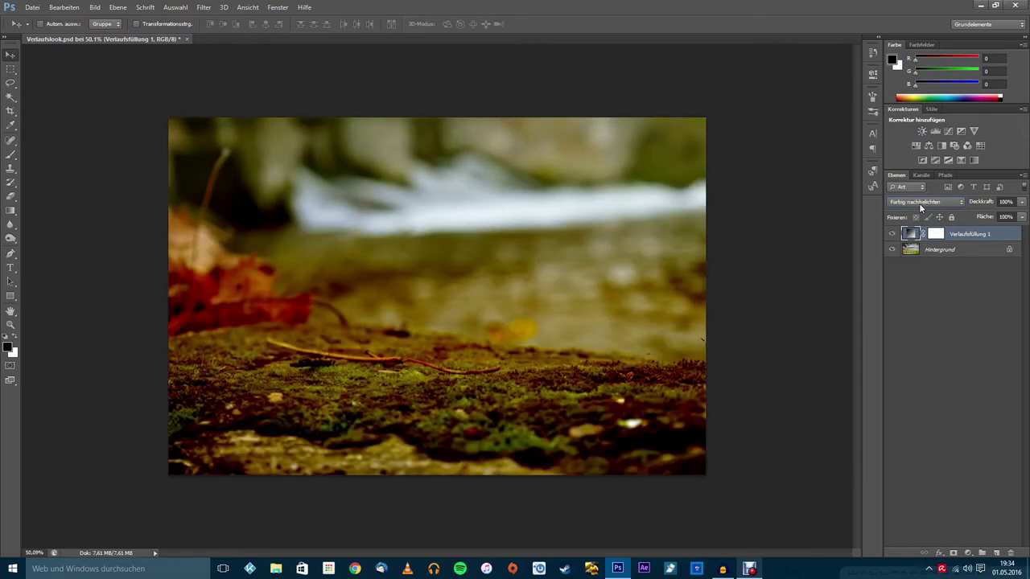
scroll(919, 202, down, 1)
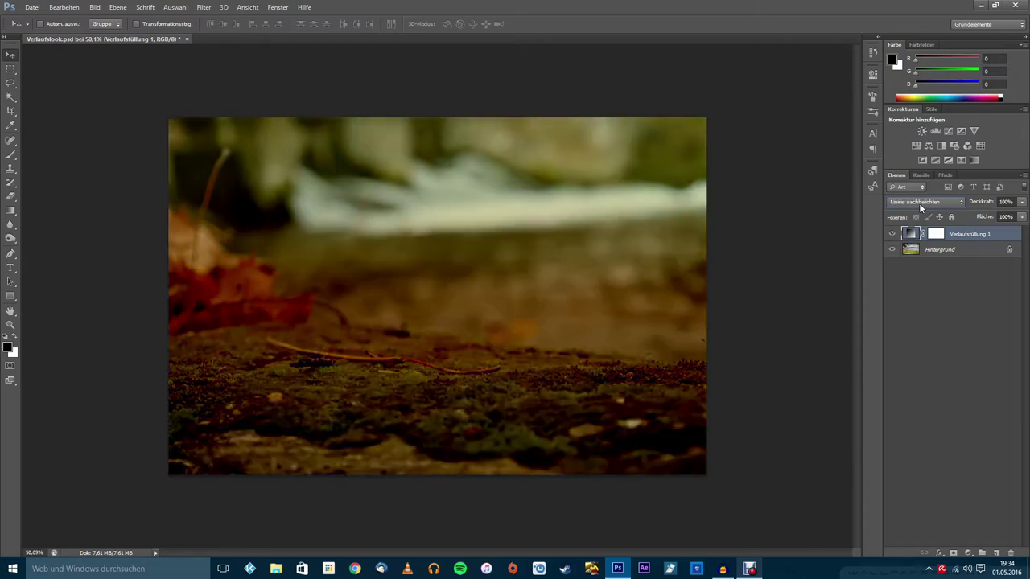
scroll(918, 203, down, 1)
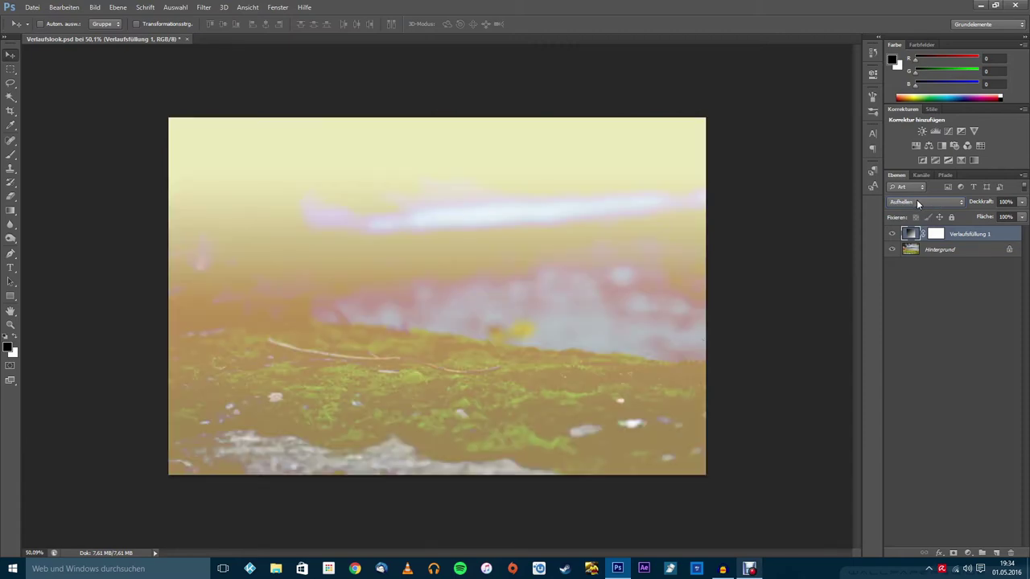
scroll(916, 201, down, 1)
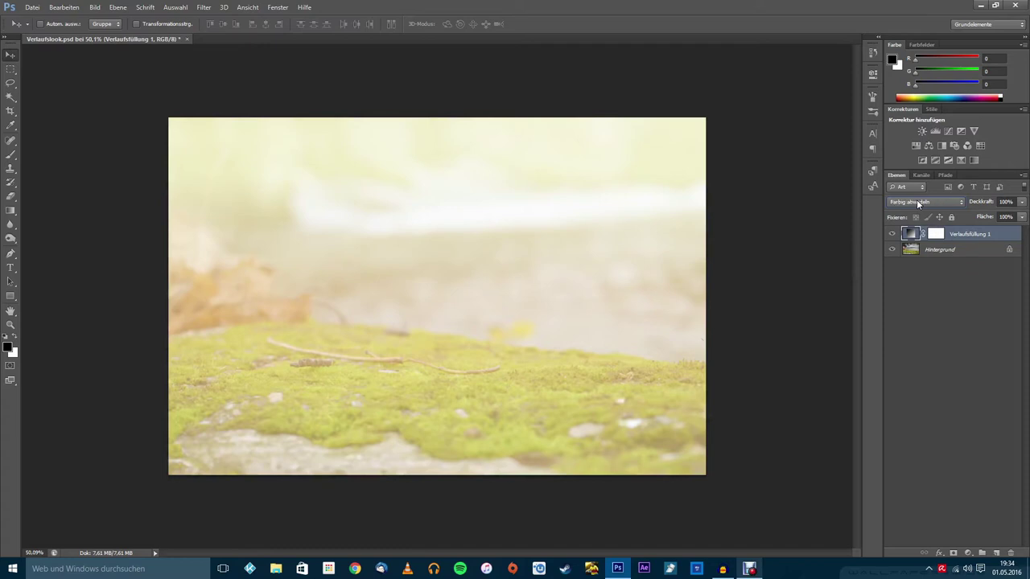
scroll(917, 201, down, 1)
scroll(916, 201, down, 1)
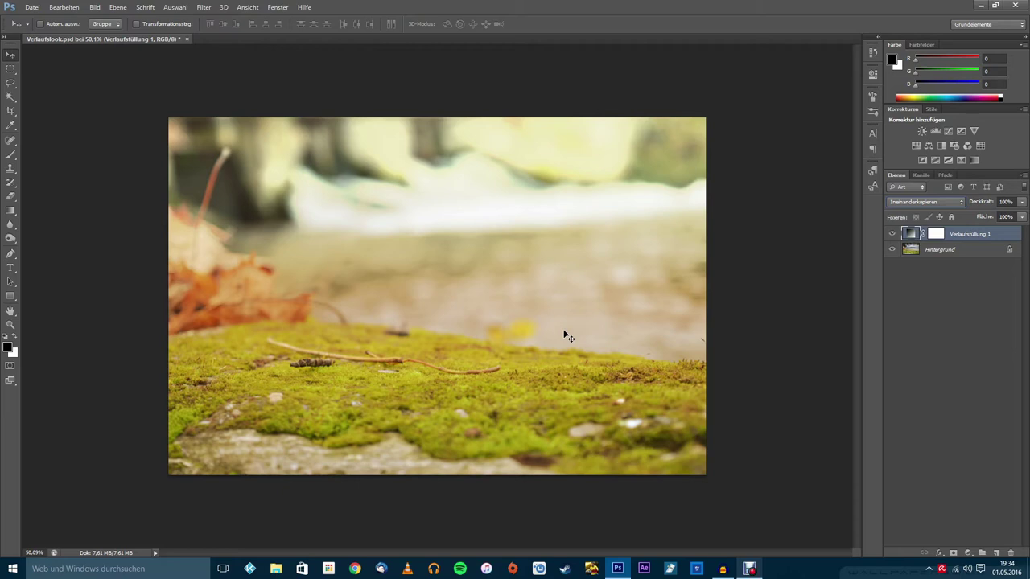
Lower the fill layer's opacity to 79% and toggle its visibility to compare
drag(988, 206, 995, 206)
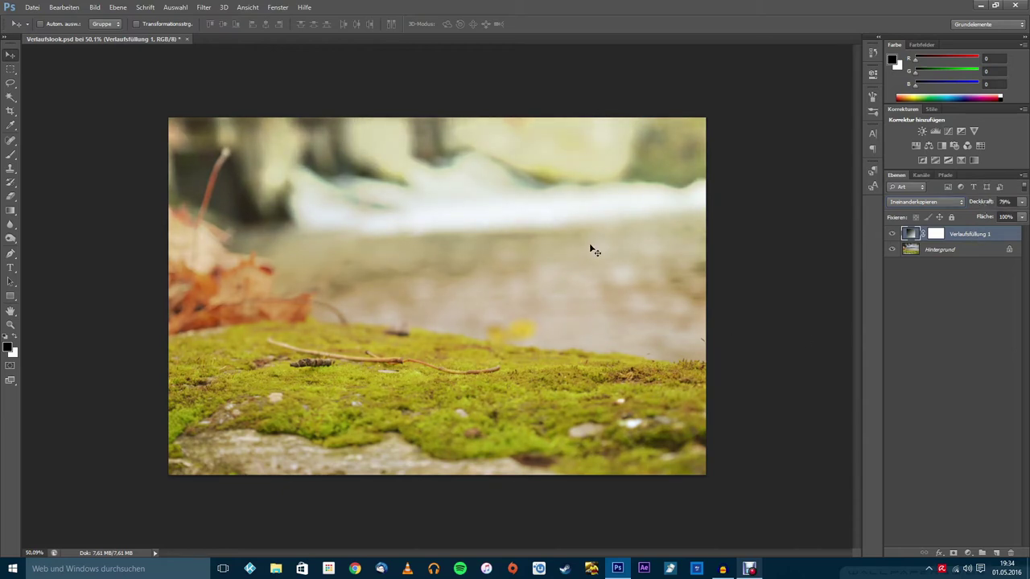
click(891, 234)
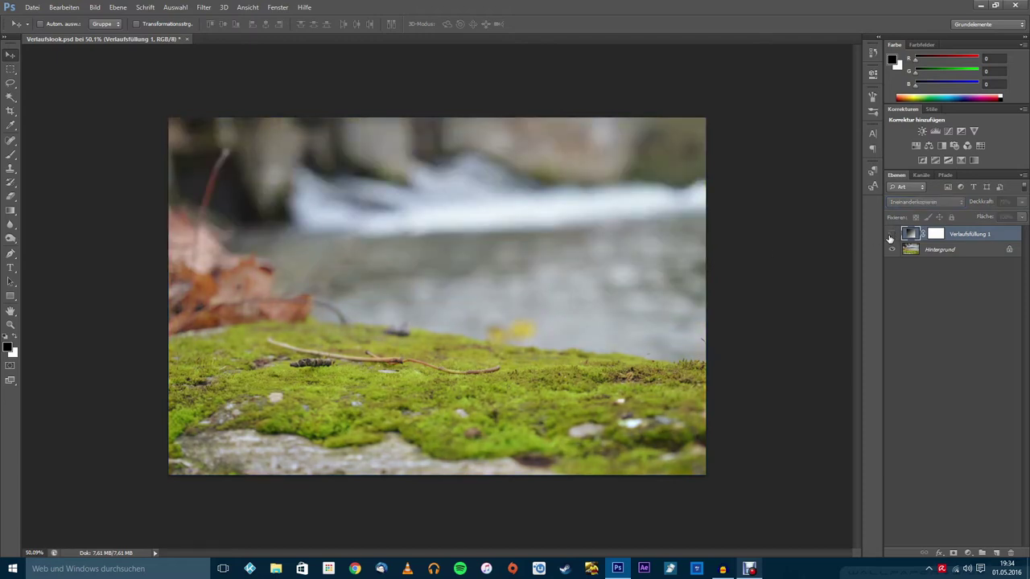
click(891, 234)
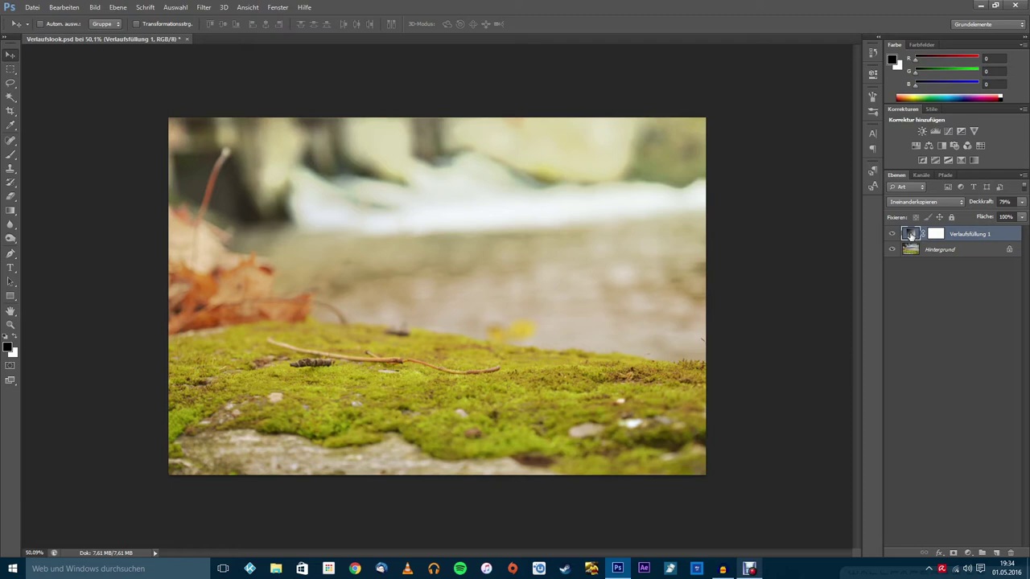
double_click(913, 235)
Switch the gradient fill to the blue-green-yellow preset
click(769, 253)
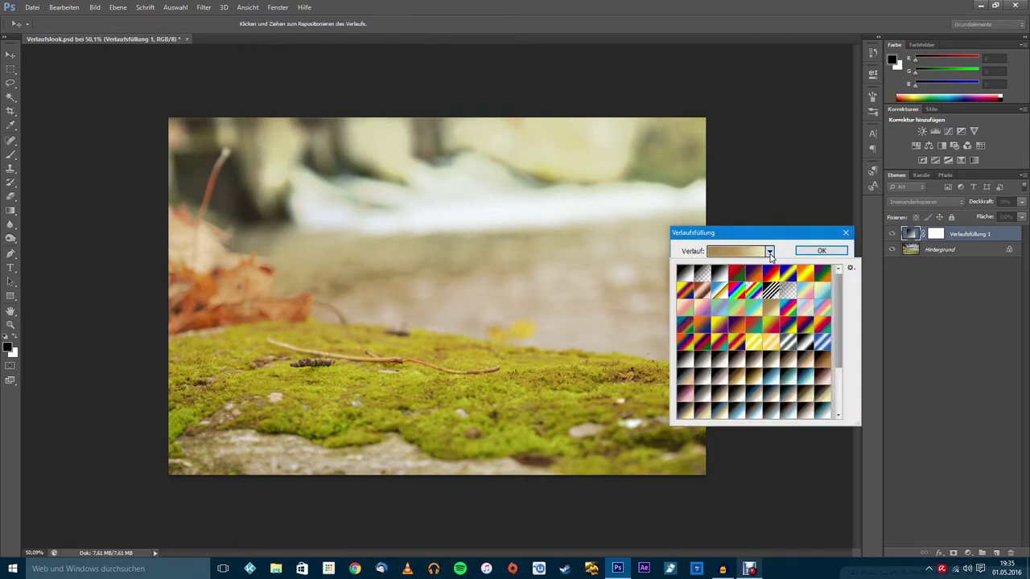
click(750, 314)
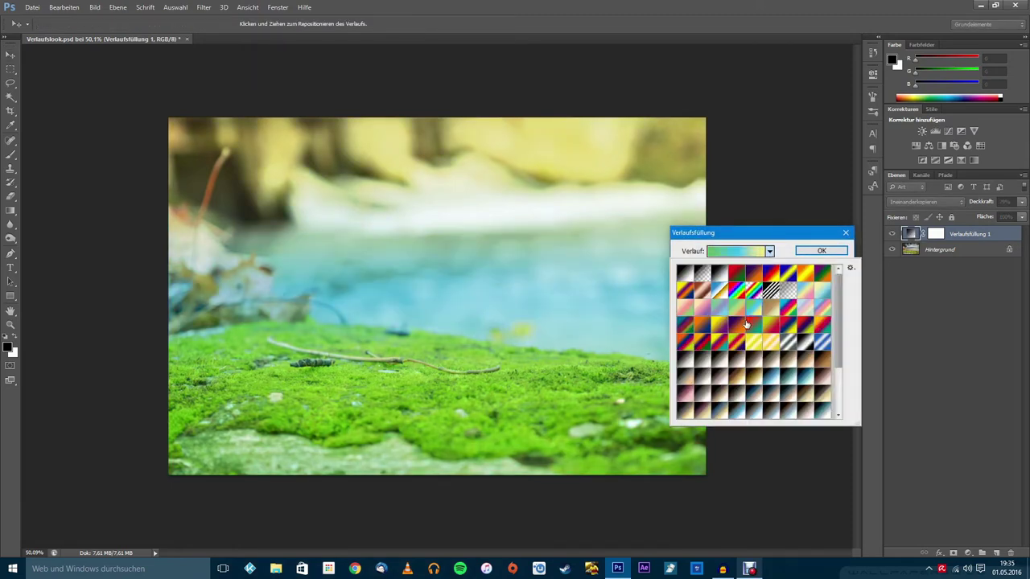
click(792, 243)
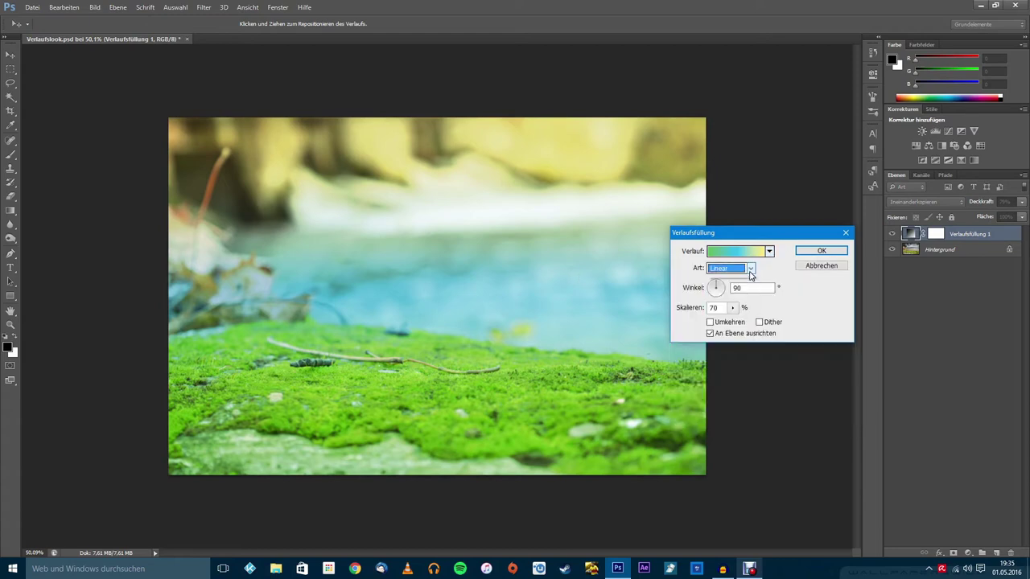
Make the gradient radial and reversed, scale it to 496%, and apply
click(748, 268)
click(725, 288)
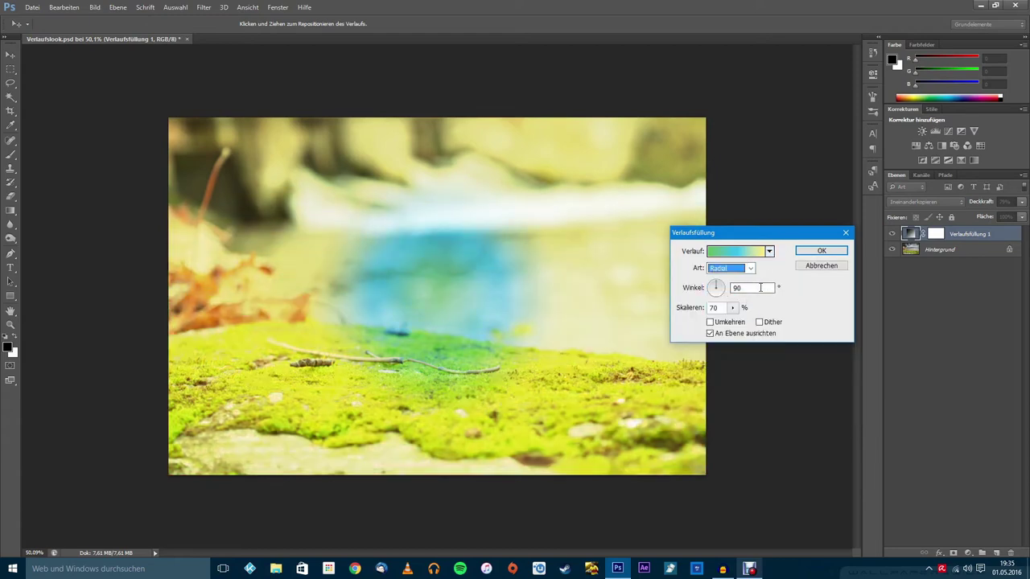
click(726, 322)
click(732, 308)
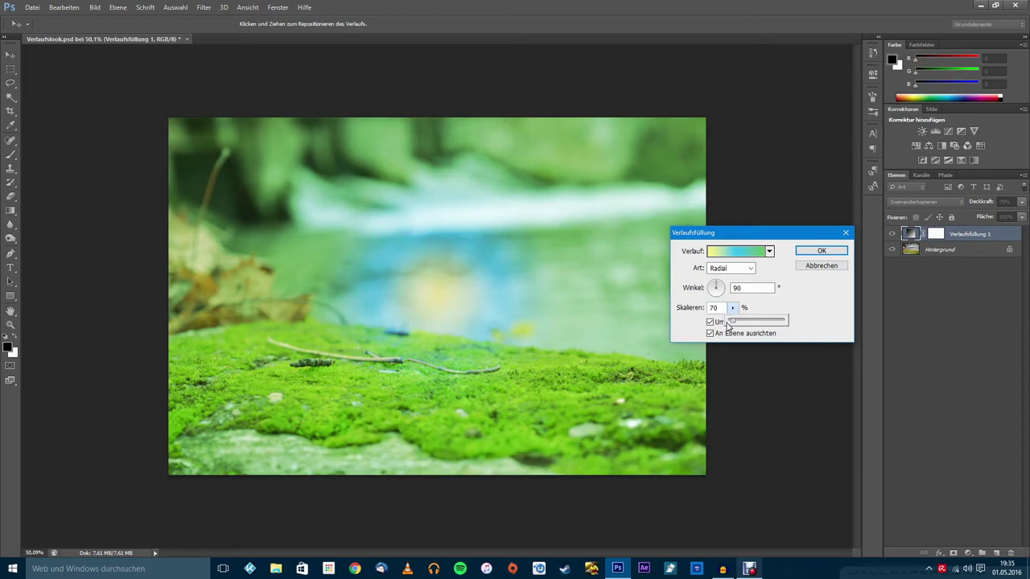
drag(729, 321, 756, 323)
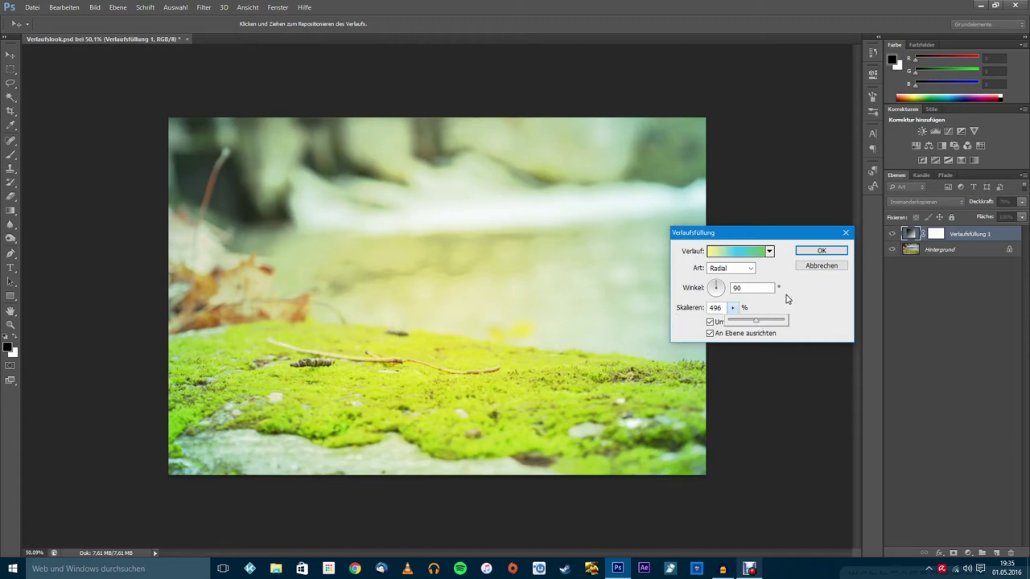
click(819, 253)
Set the gradient fill layer's blend mode to Dividieren
scroll(911, 205, down, 1)
scroll(911, 205, down, 1)
scroll(911, 205, down, 1)
scroll(911, 205, down, 1)
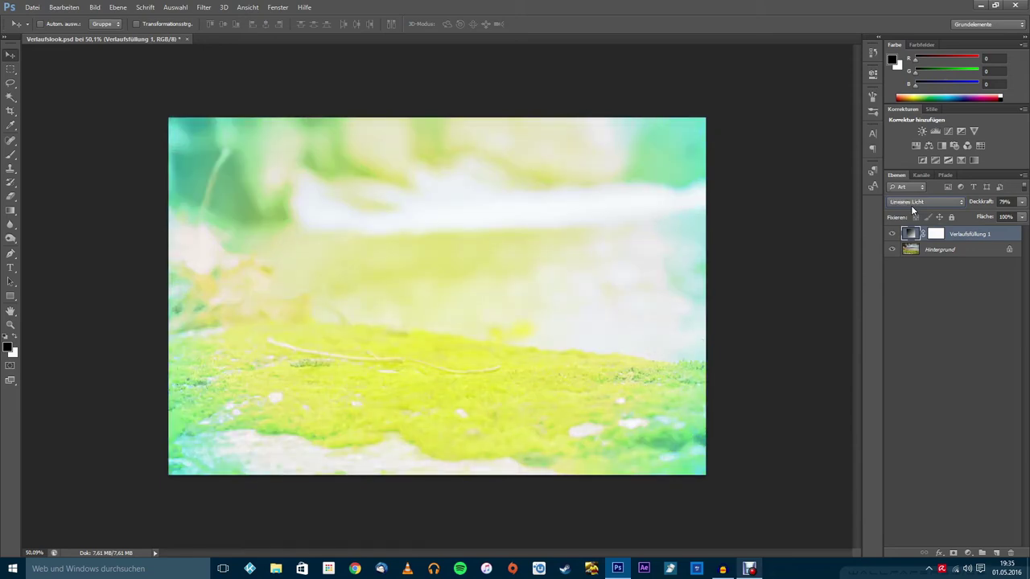
scroll(911, 205, down, 1)
scroll(911, 205, down, 1)
scroll(910, 205, down, 1)
scroll(911, 205, down, 1)
scroll(910, 205, down, 1)
scroll(911, 206, down, 1)
scroll(911, 205, down, 1)
scroll(910, 206, up, 1)
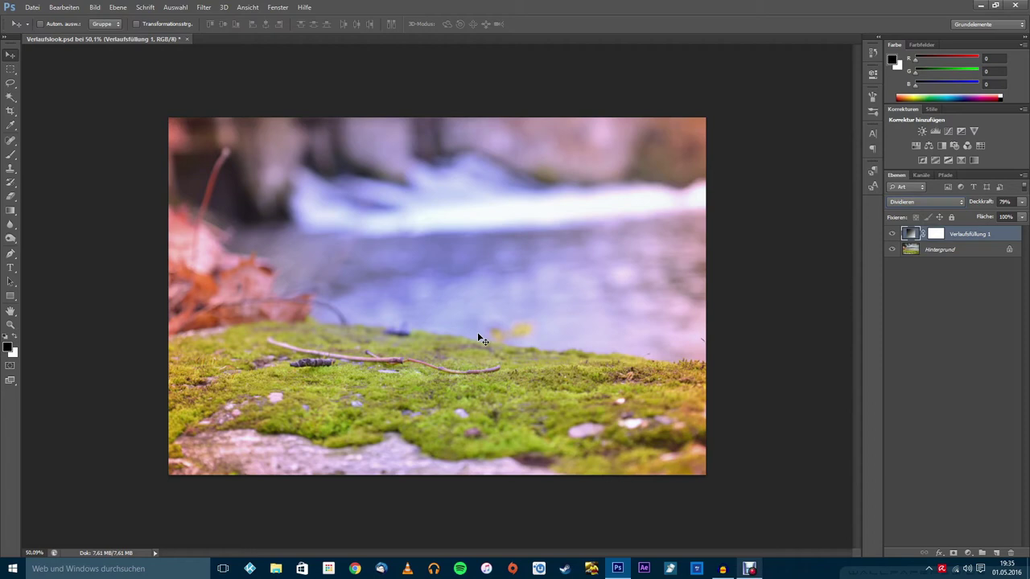
Compare with the fill hidden and lower its opacity to about 70%
click(890, 237)
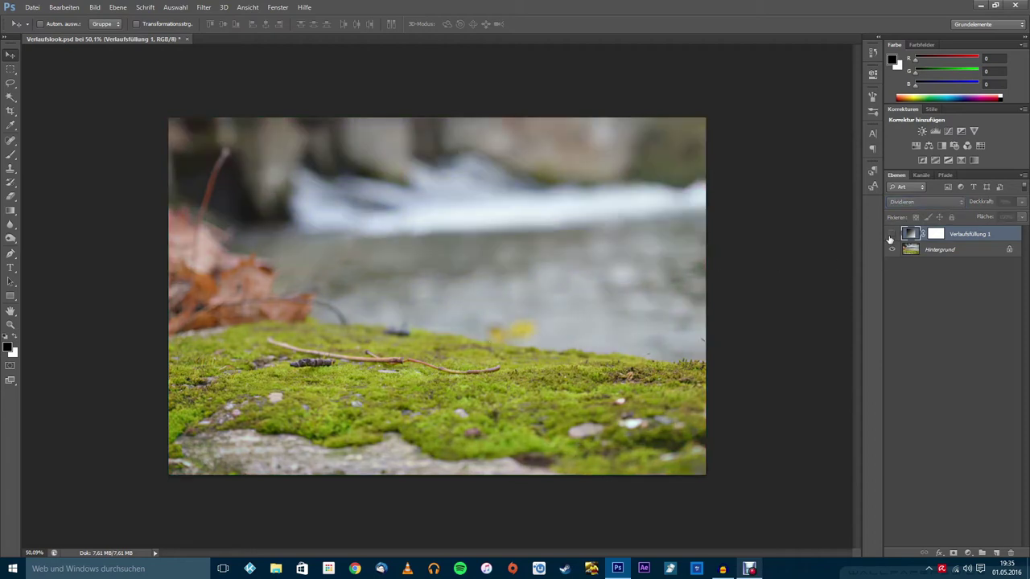
click(891, 235)
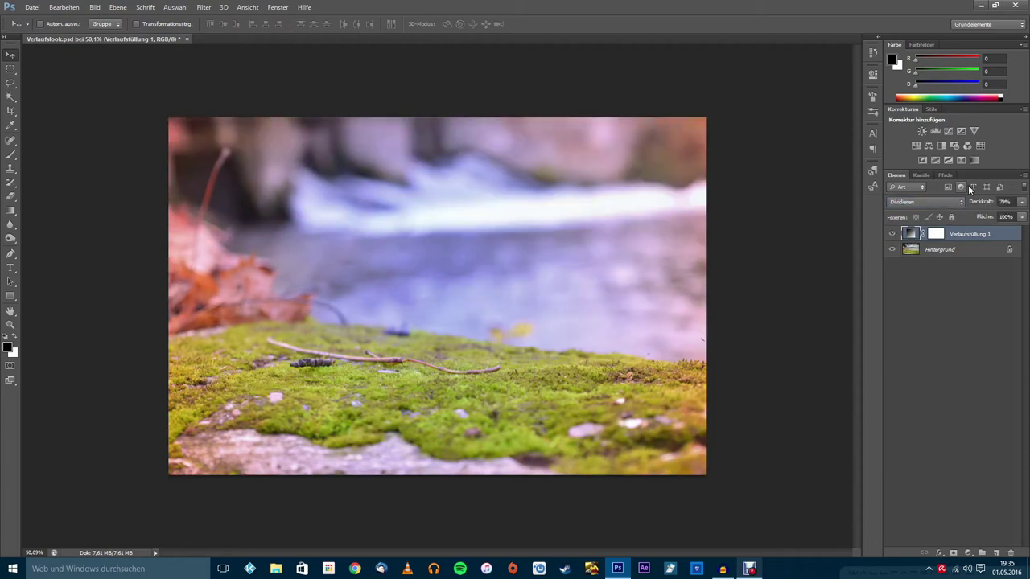
drag(987, 204, 980, 204)
click(890, 234)
click(968, 553)
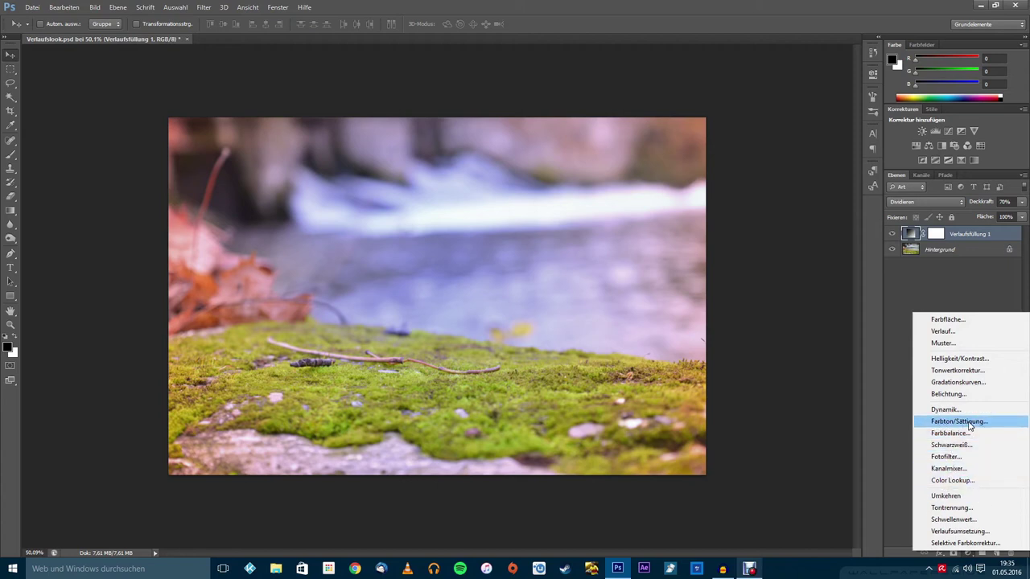
Add a Farbton/Sättigung layer clipped to the gradient fill and shift its hue toward +180
click(961, 422)
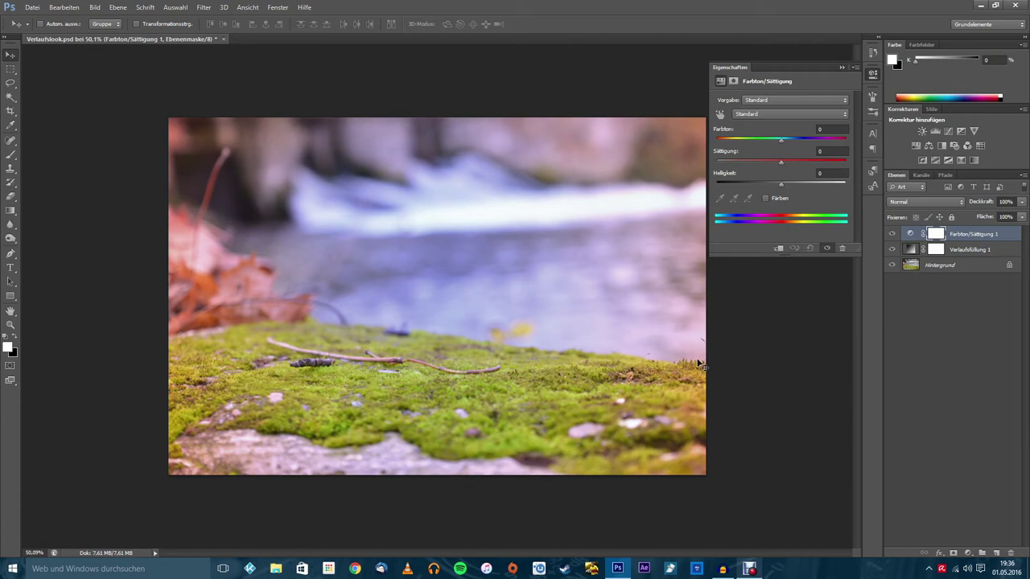
click(779, 250)
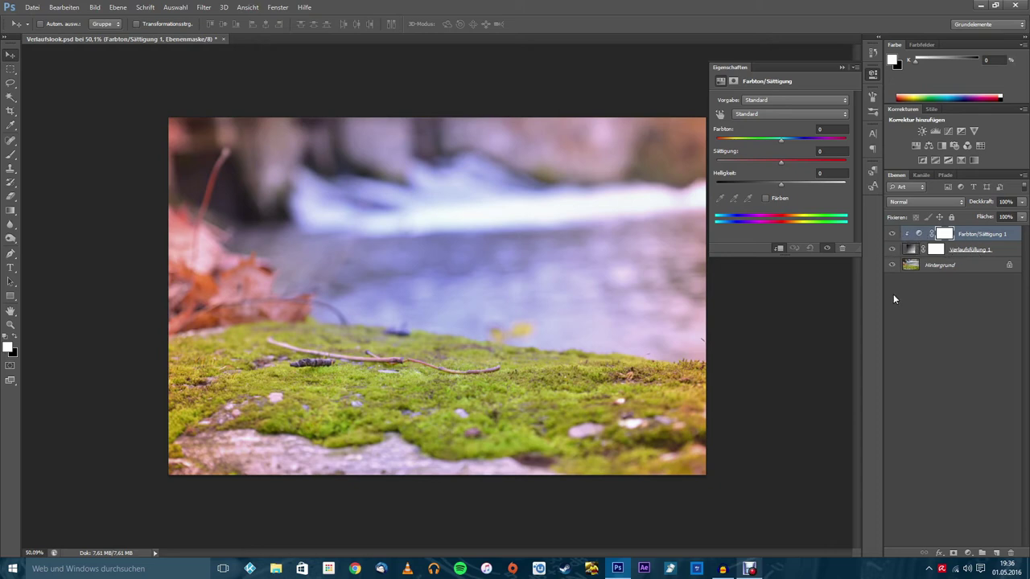
drag(782, 140, 849, 140)
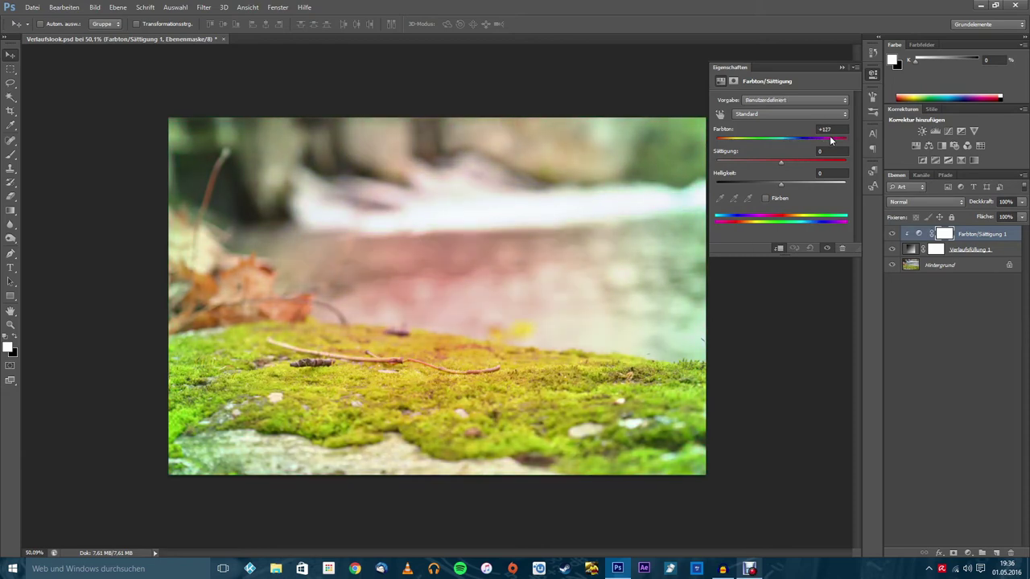
drag(851, 140, 847, 140)
Reopen the gradient fill settings and try a tan gradient preset
double_click(910, 250)
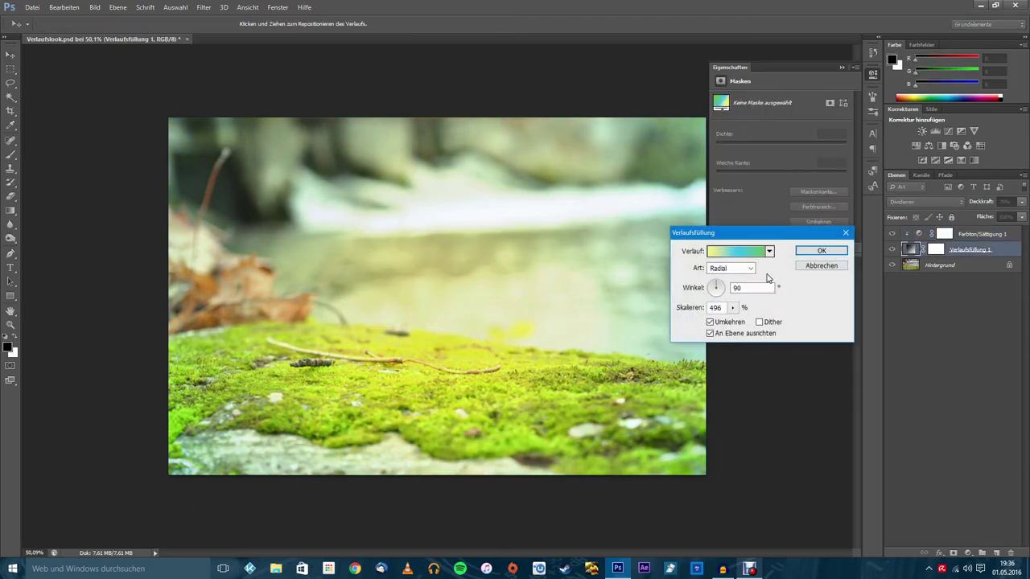
click(770, 251)
click(772, 308)
click(784, 247)
click(754, 268)
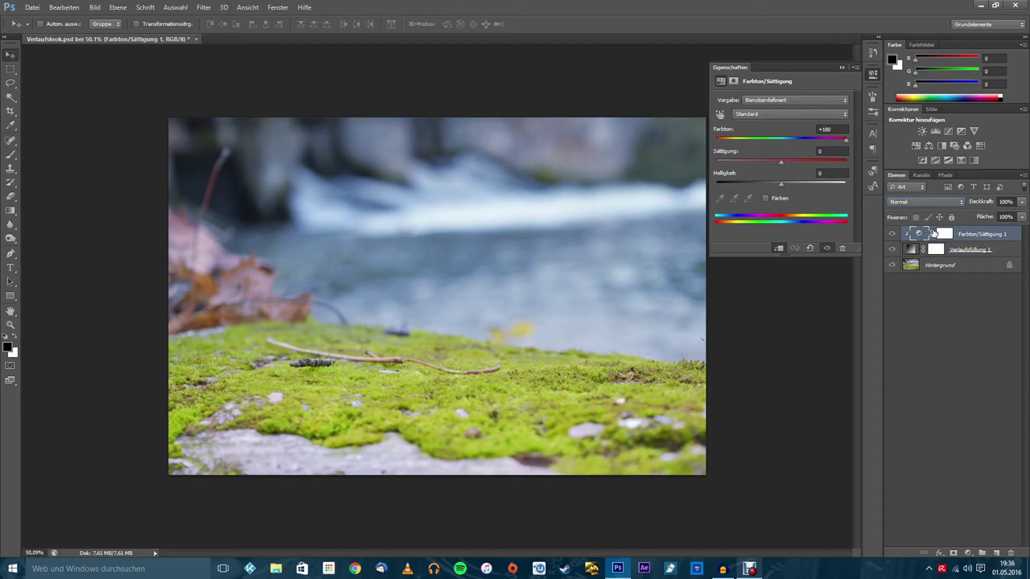
Set hue to +180 and saturation to +13, then toggle the adjustment to compare
drag(840, 140, 850, 140)
mouse_move(780, 162)
mouse_down()
mouse_move(789, 162)
mouse_move(779, 184)
mouse_up()
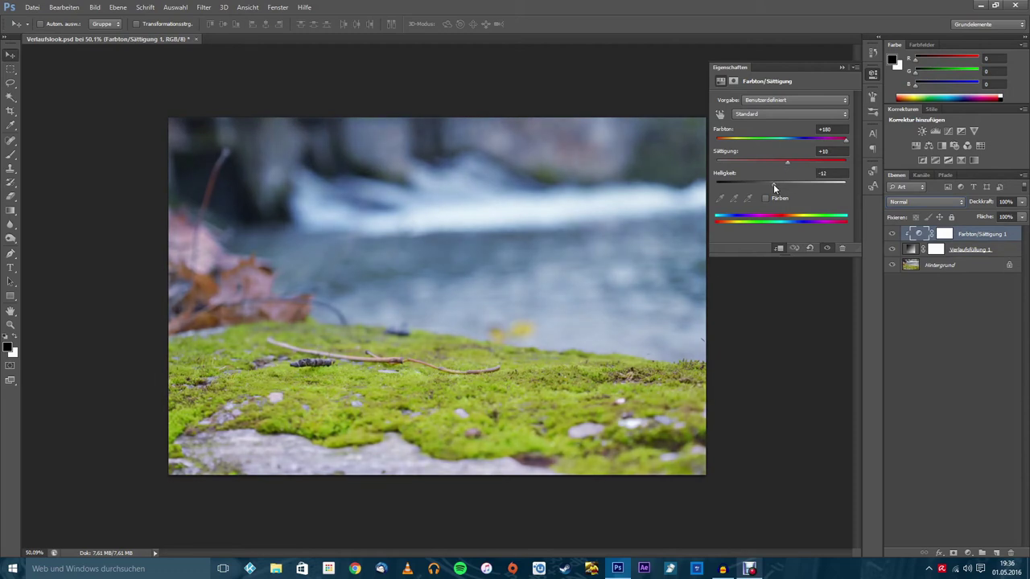
click(873, 75)
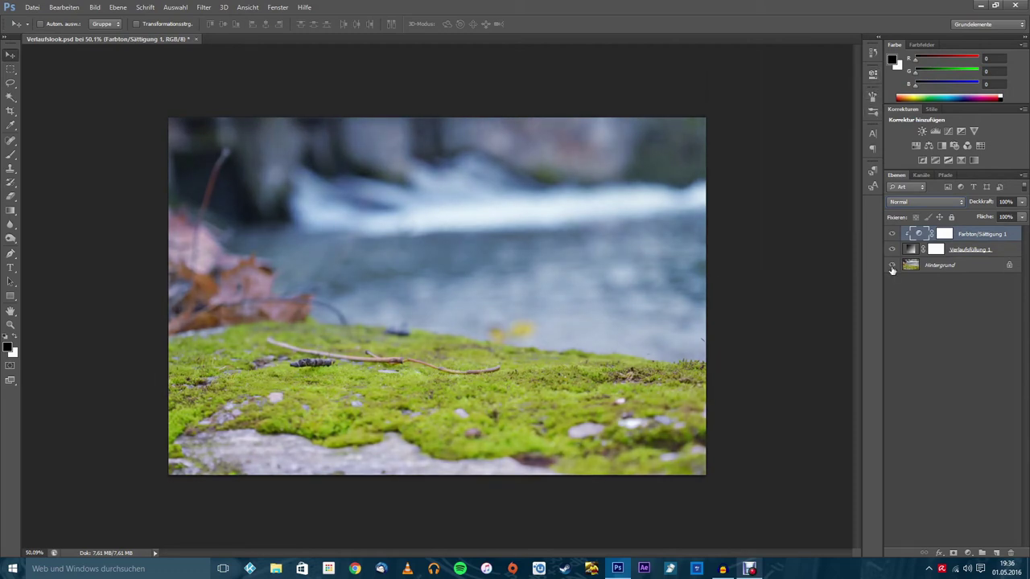
click(892, 234)
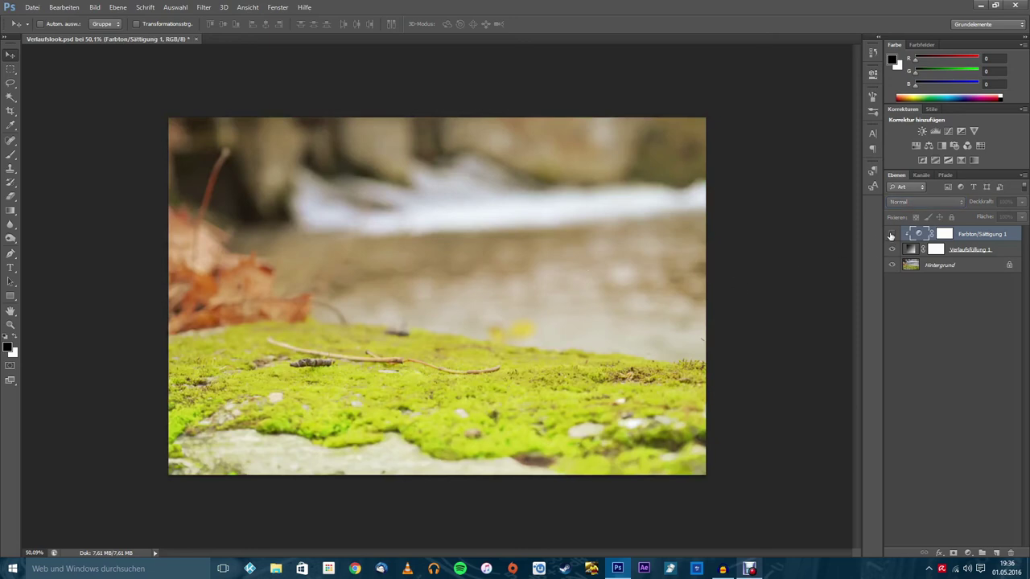
click(892, 233)
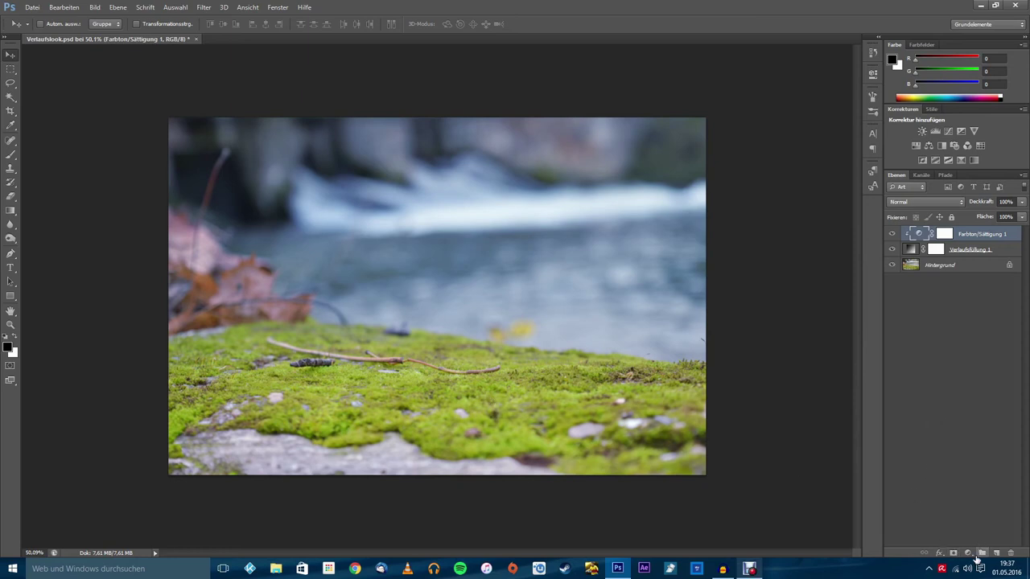
click(967, 553)
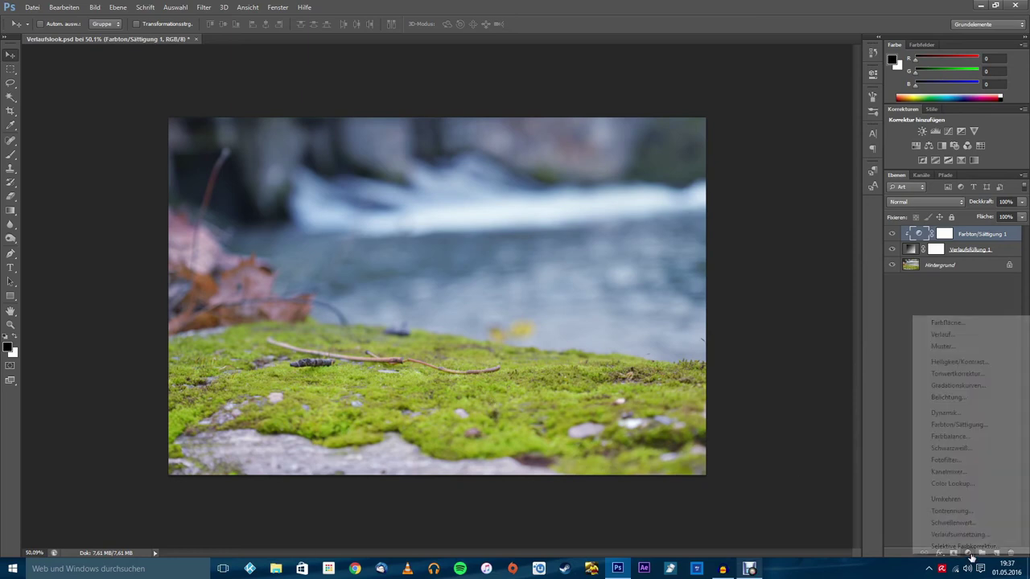
Add a reversed, radial black-and-white gradient fill with an enlarged scale
click(943, 334)
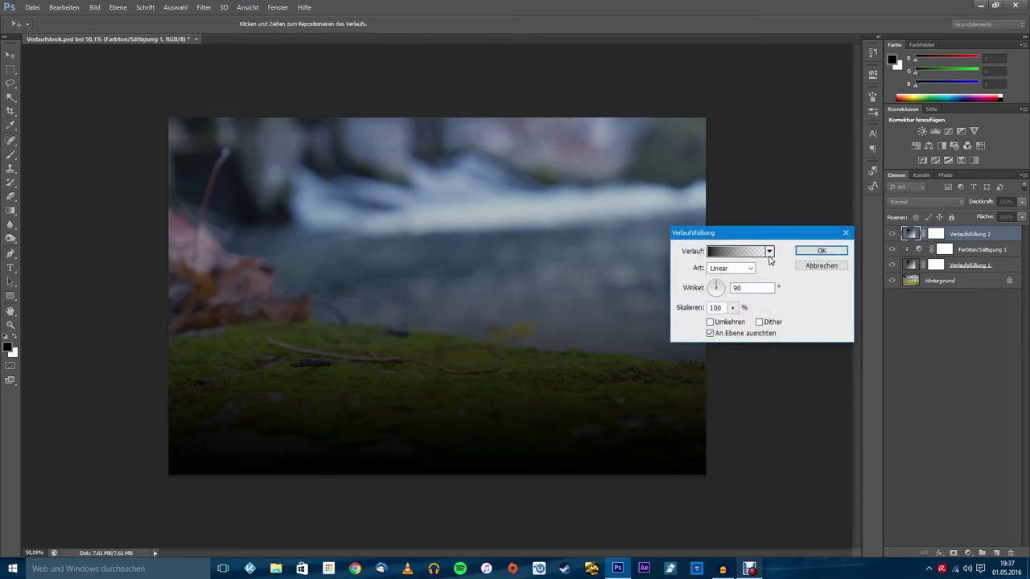
click(769, 251)
click(688, 276)
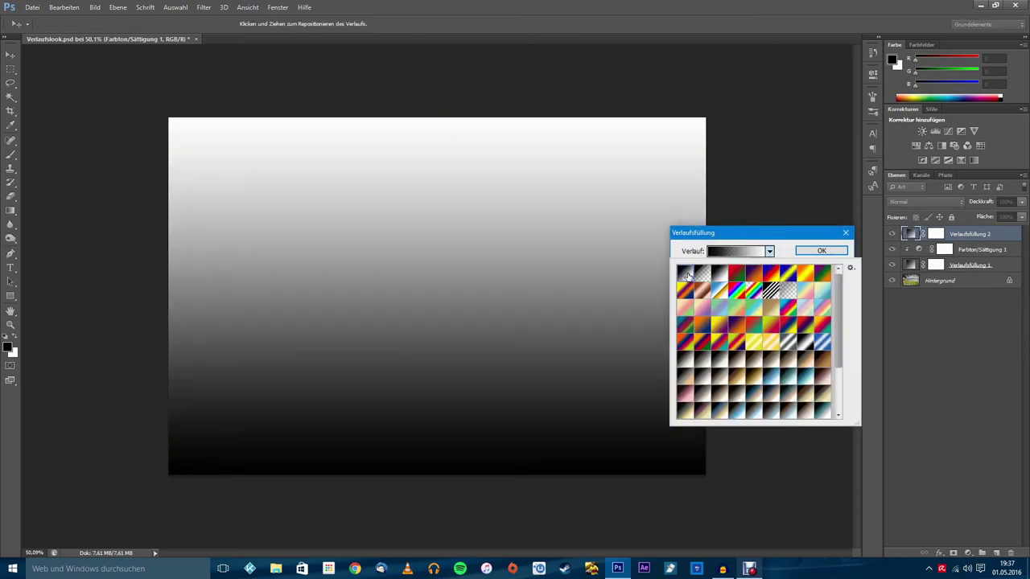
click(724, 244)
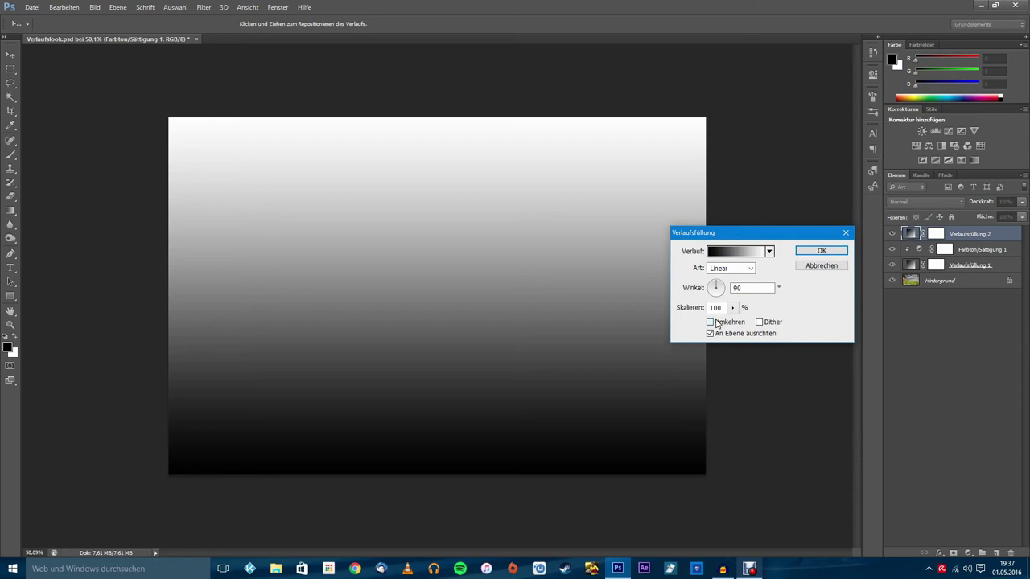
click(709, 322)
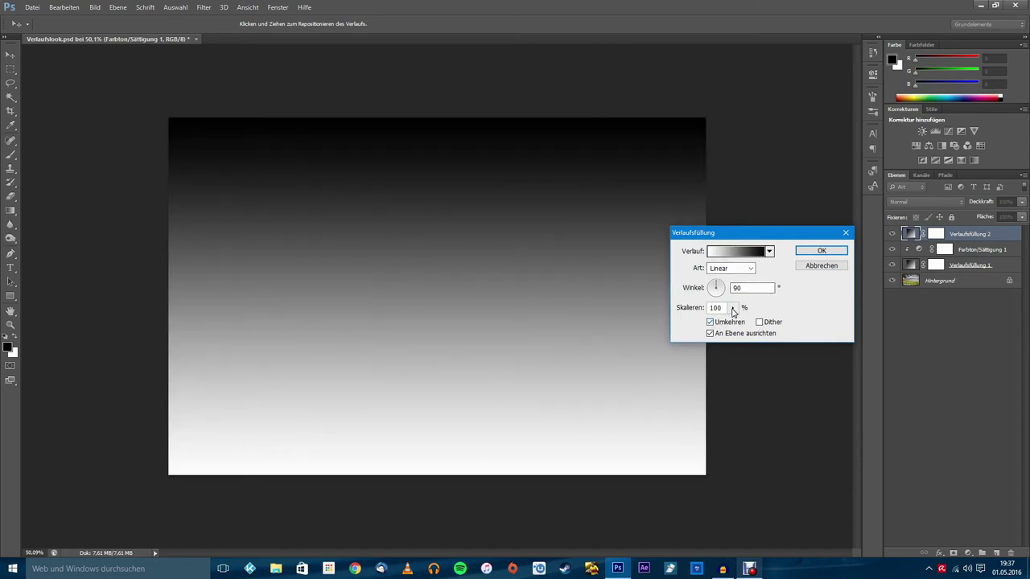
click(726, 269)
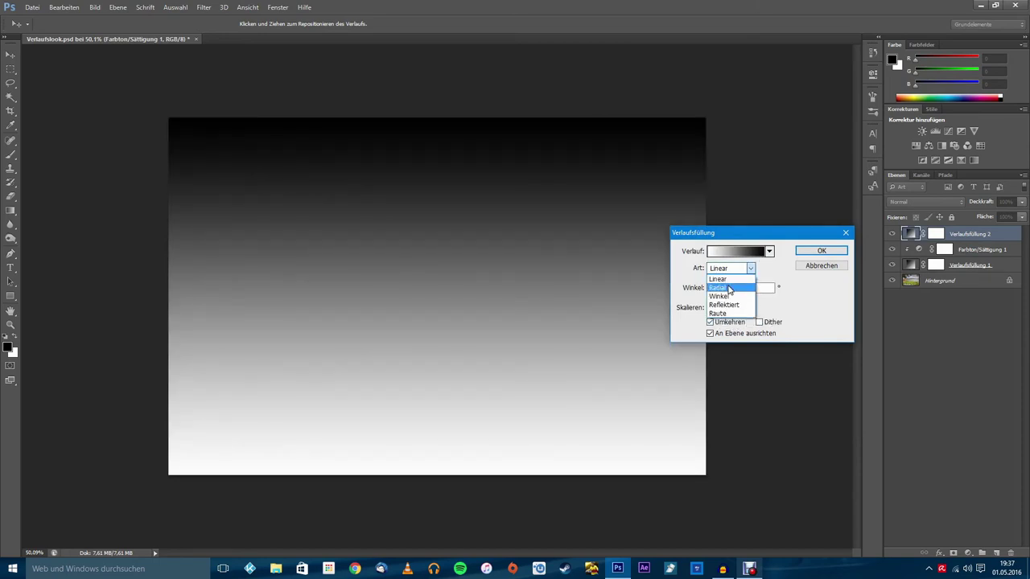
click(720, 282)
click(732, 308)
drag(730, 325, 740, 324)
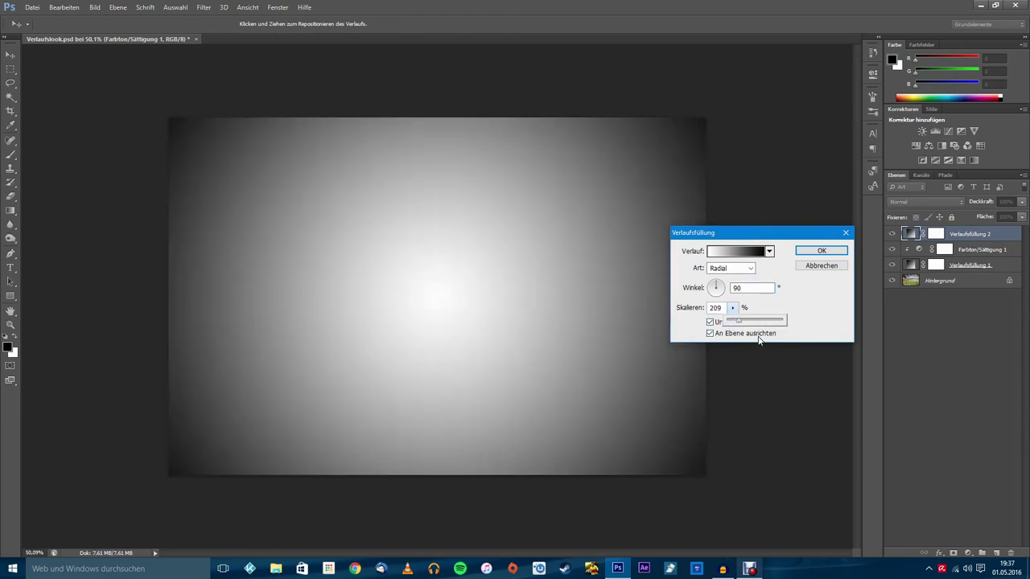
click(815, 254)
Set the vignette to Multiplizieren at 81% opacity, then hide it, the hue shift and first fill
click(917, 203)
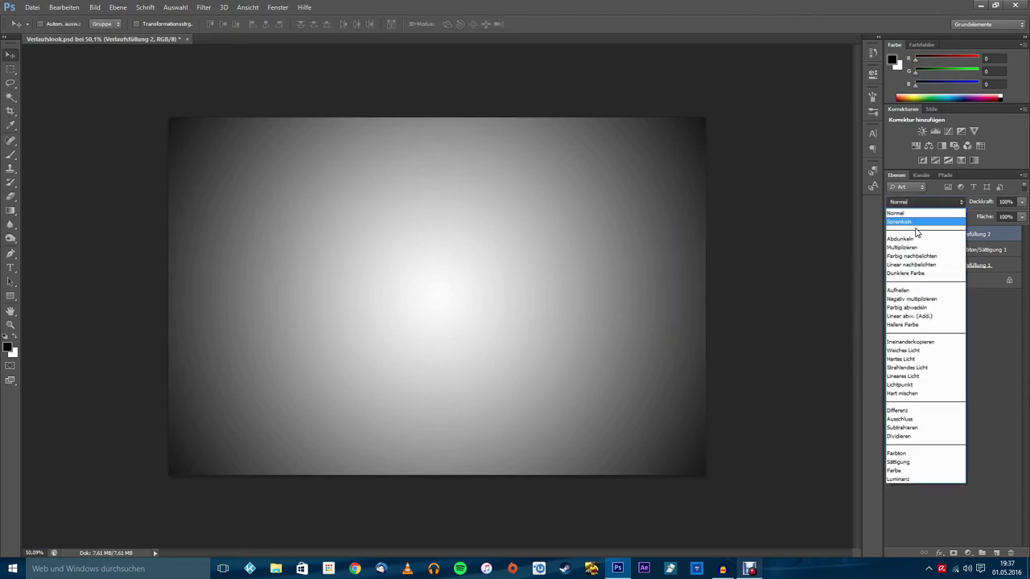
click(912, 254)
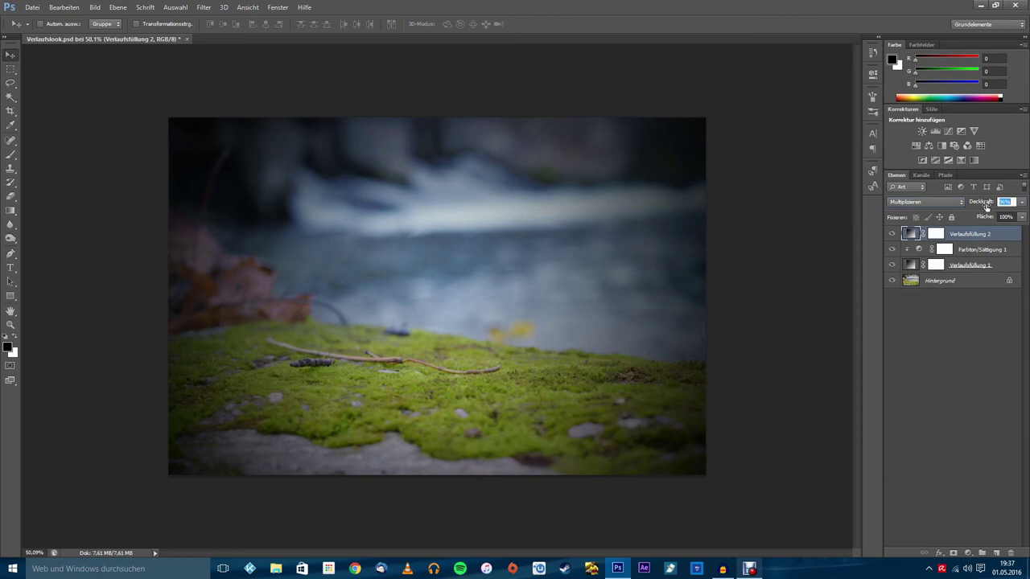
drag(998, 208, 982, 206)
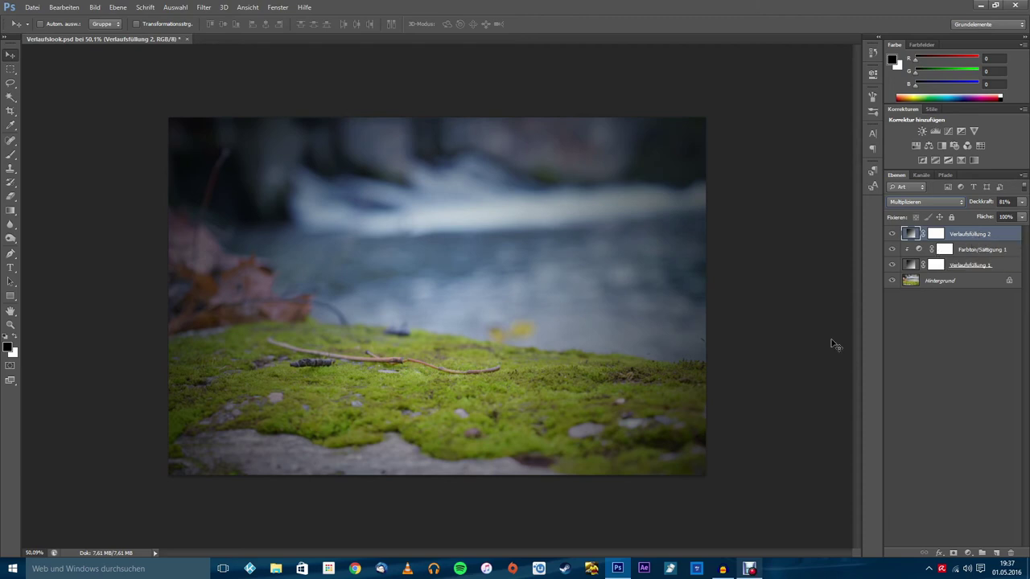
click(971, 299)
click(891, 233)
drag(897, 247, 895, 266)
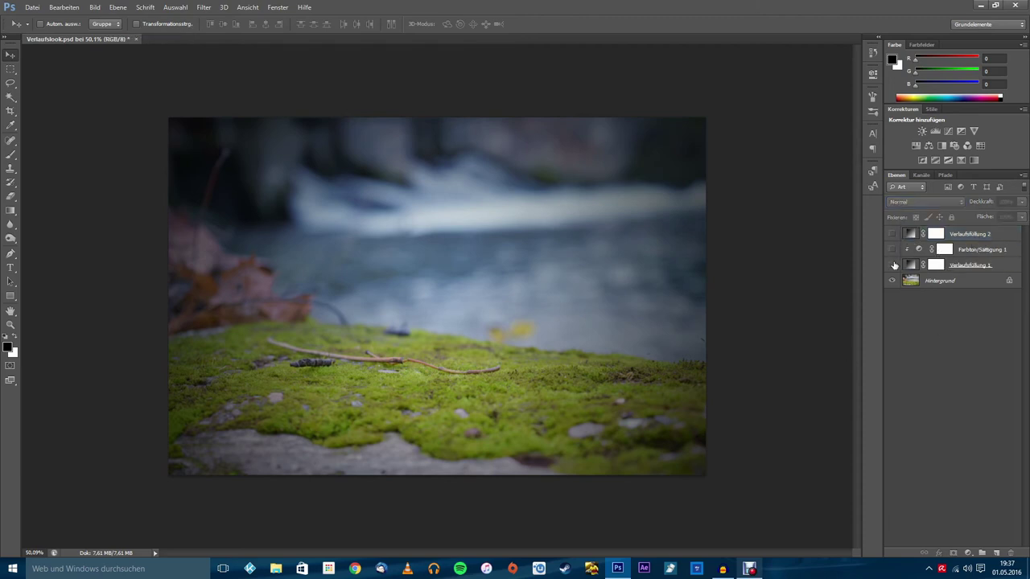
Show Verlaufsfüllung 1, the hue shift and the vignette again, then hide the vignette and hue layers
click(892, 265)
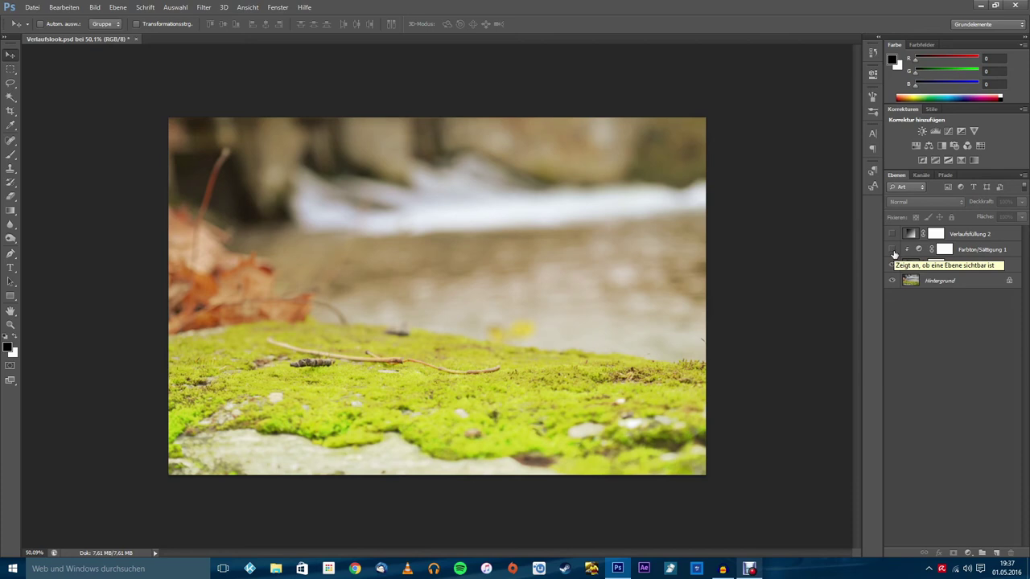
click(891, 253)
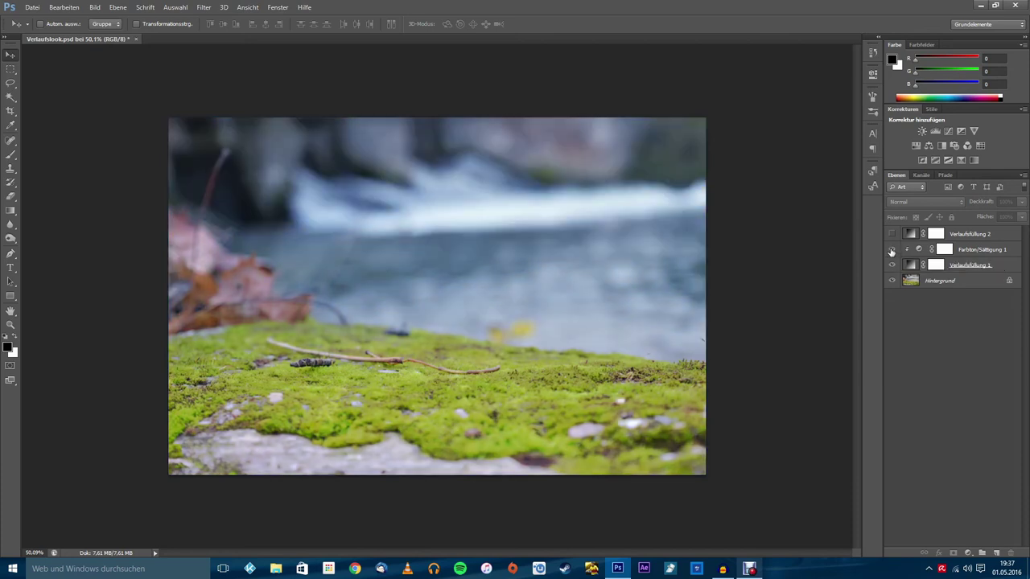
click(891, 233)
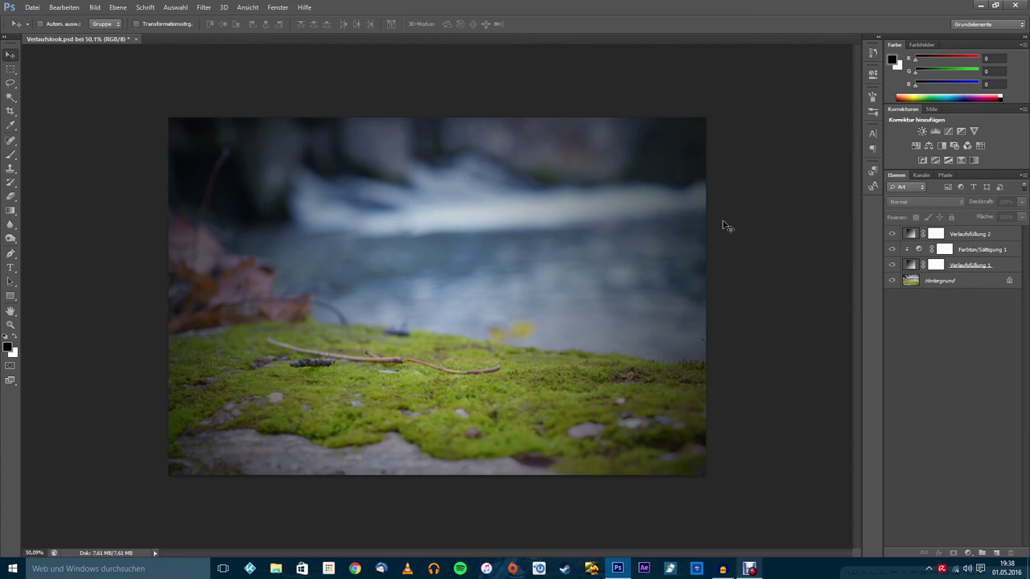
drag(891, 233, 892, 249)
Change Verlaufsfüllung 1's gradient to Kupfer 1 with a smaller scale
double_click(909, 266)
click(737, 247)
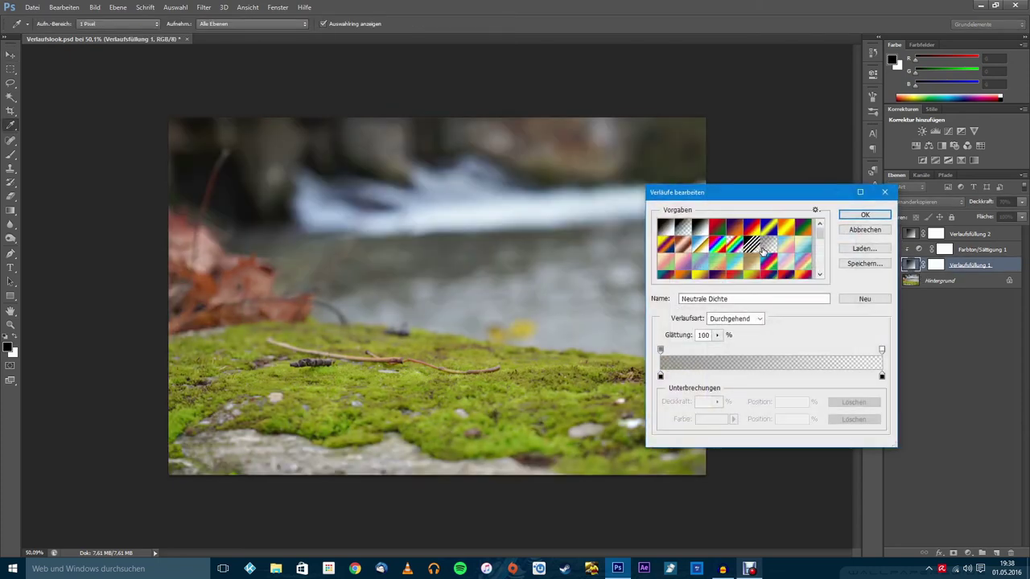
scroll(773, 263, down, 2)
scroll(773, 263, down, 2)
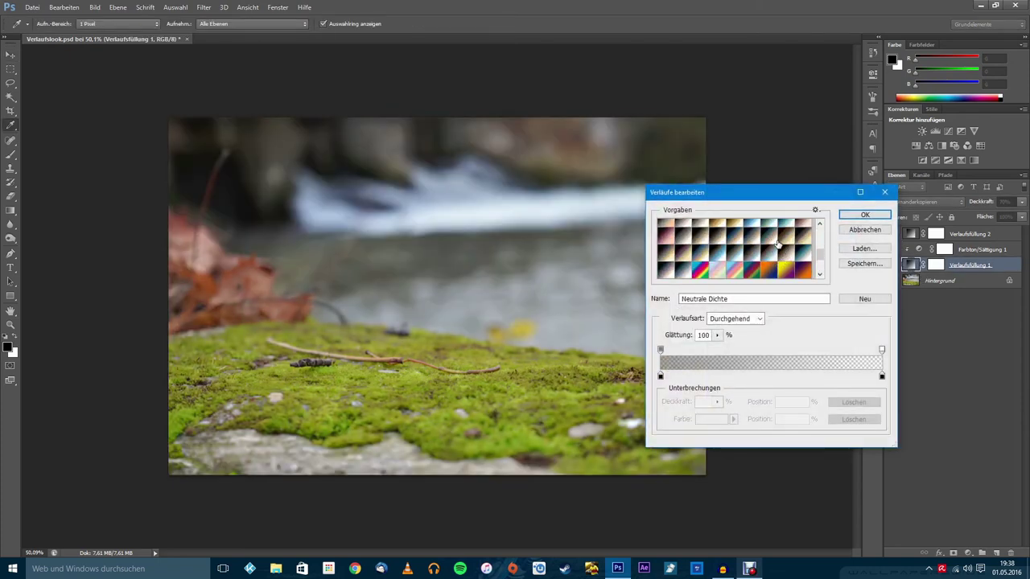
scroll(792, 251, down, 1)
click(791, 251)
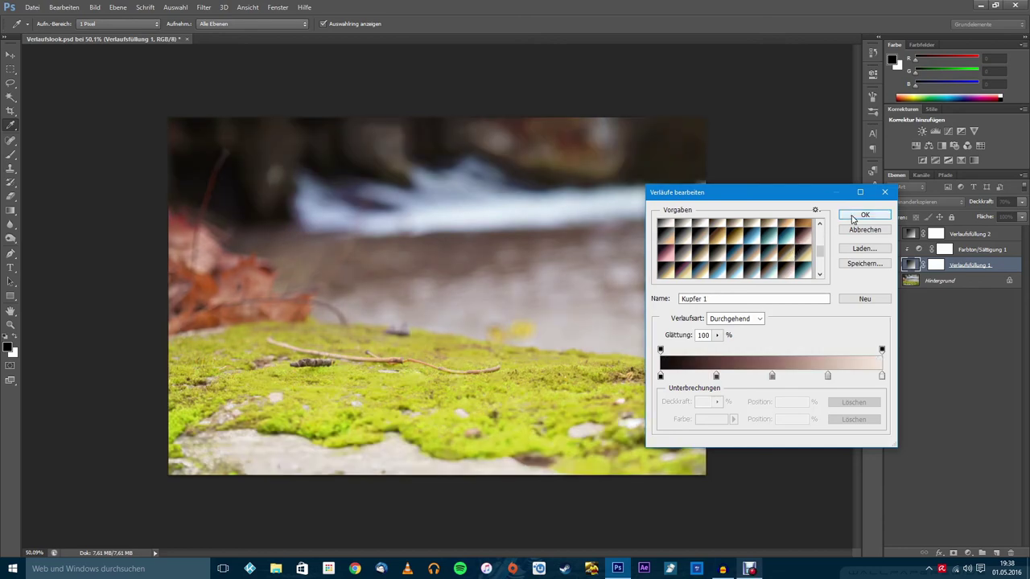
click(861, 216)
click(732, 308)
drag(733, 321, 730, 321)
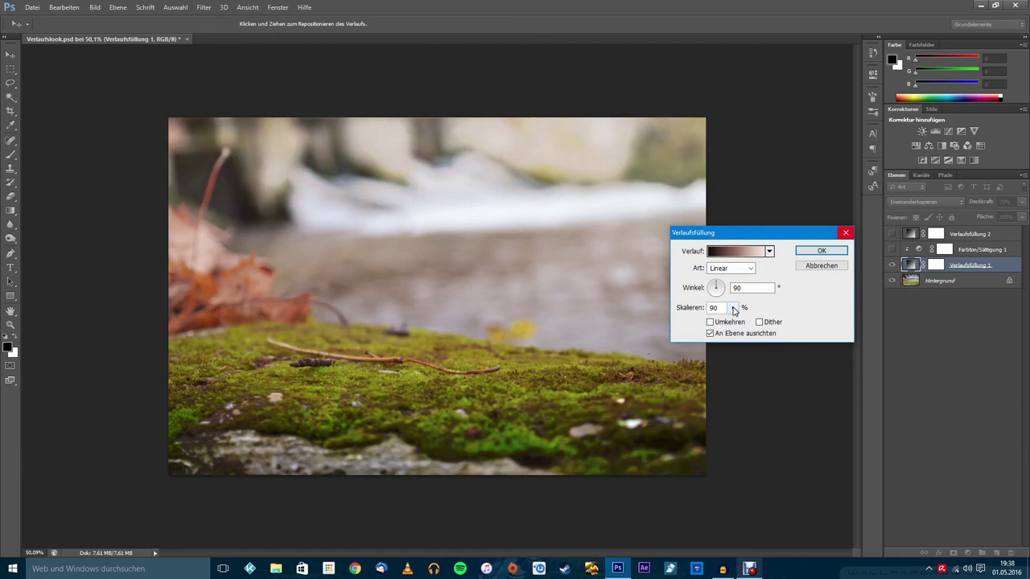
click(734, 313)
drag(734, 321, 731, 323)
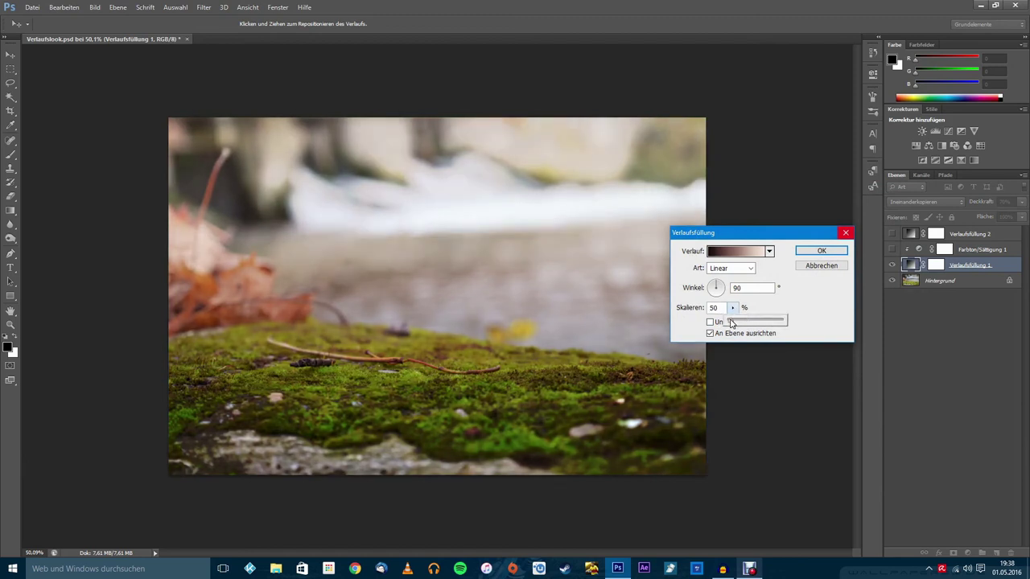
click(815, 256)
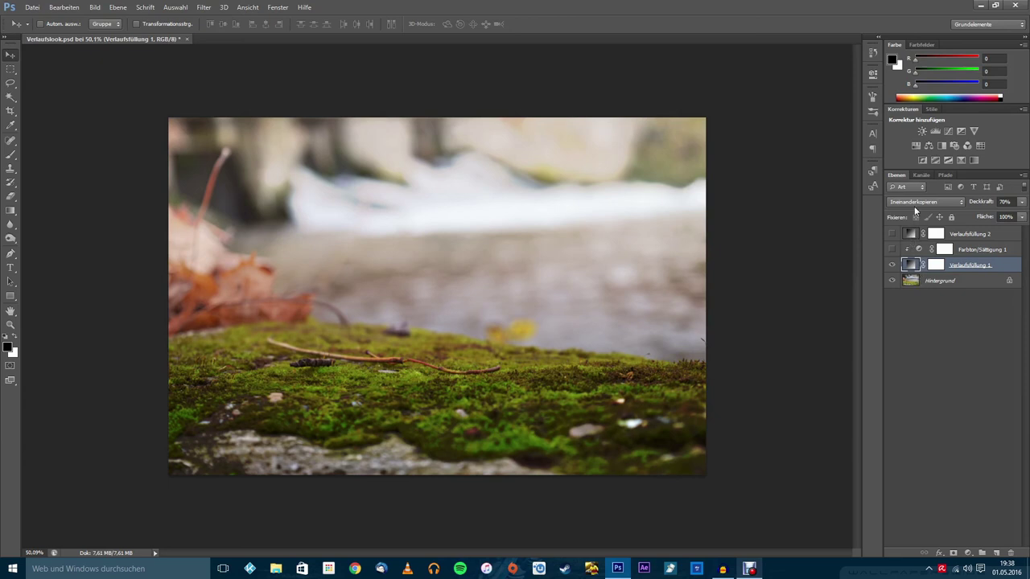
Set the copper layer's opacity to 77% and toggle its visibility to compare
scroll(914, 202, down, 1)
scroll(914, 202, up, 1)
drag(973, 203, 978, 207)
click(891, 265)
click(893, 268)
Re-enable visibility of Verlaufsfüllung 2 and Farbton/Sättigung 1 so vignette and blue hue shift show
drag(892, 234, 891, 254)
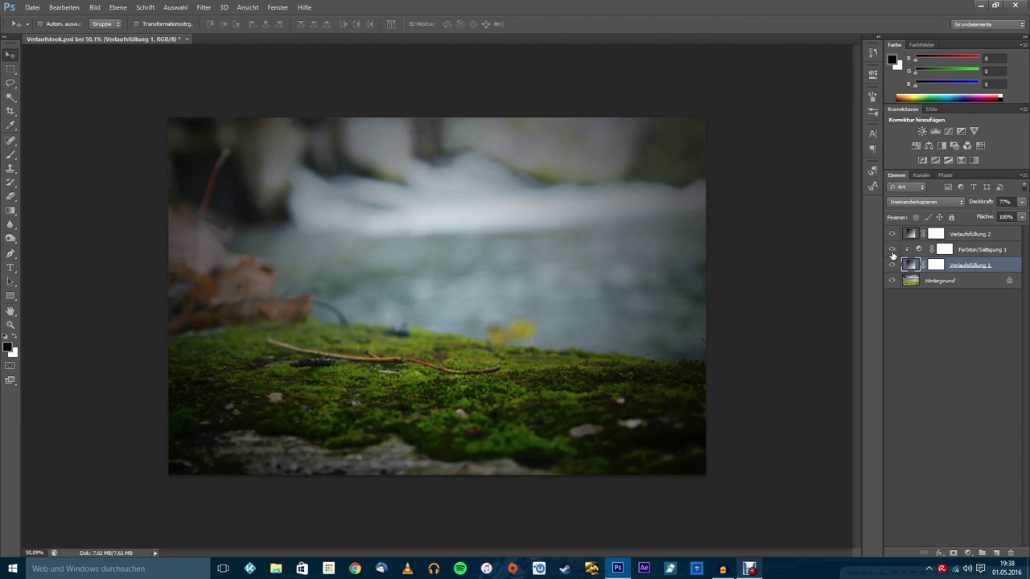